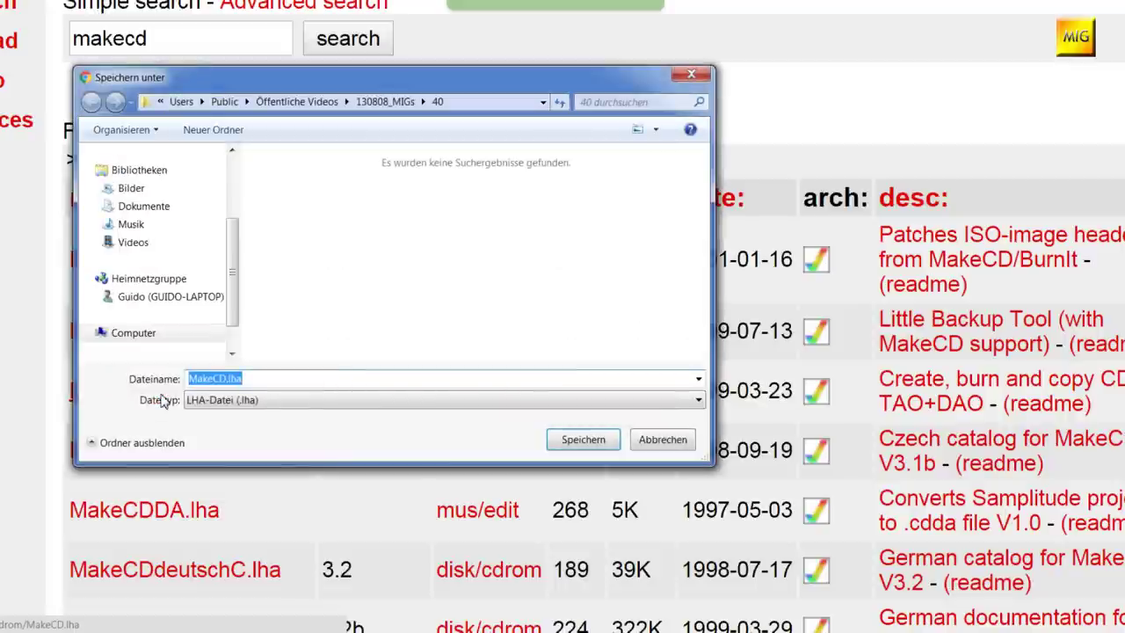
# Choose where to save MakeCD.lha, and download the CDTV Developer-Kit from the CD32-Allianz site's developer introduction page
pyautogui.moveTo(234, 262); pyautogui.dragTo(231, 231)
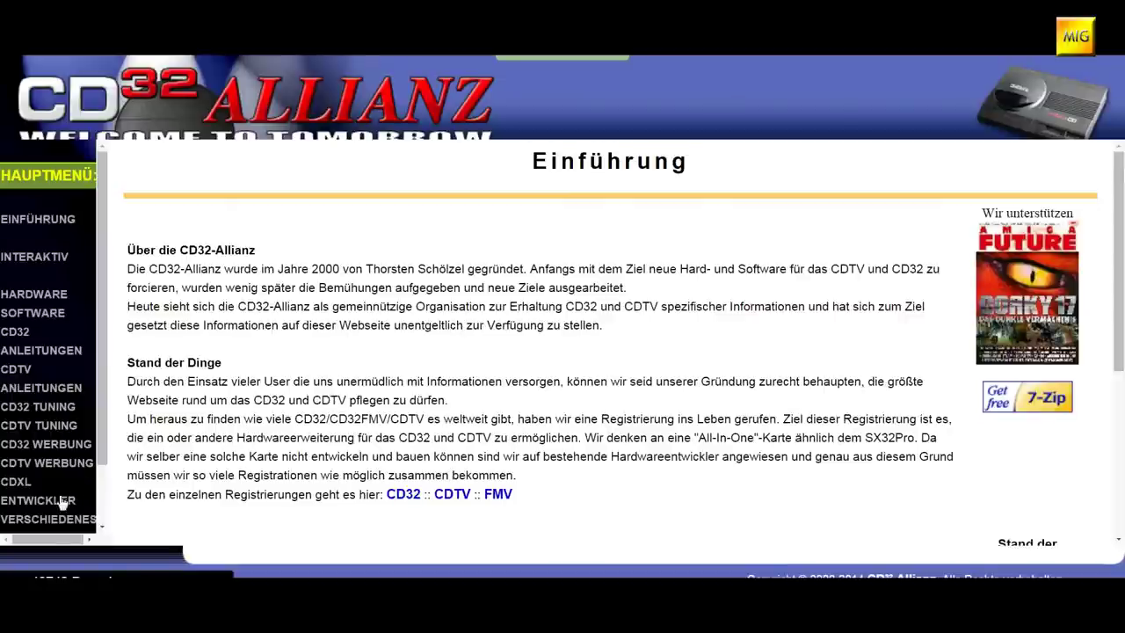
pyautogui.click(62, 502)
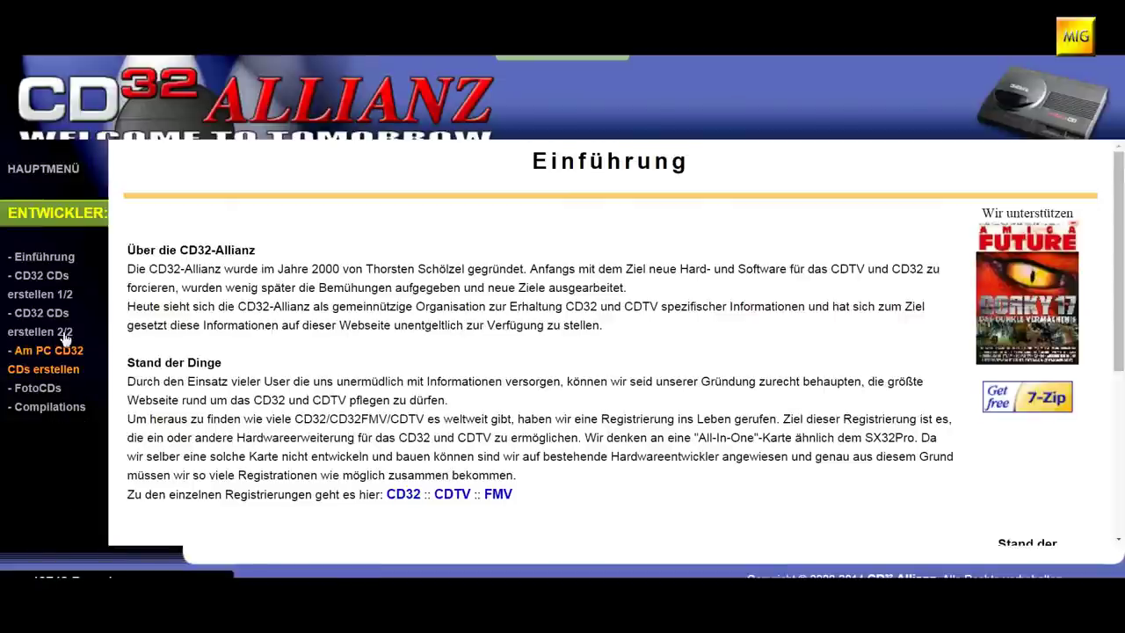
pyautogui.click(68, 258)
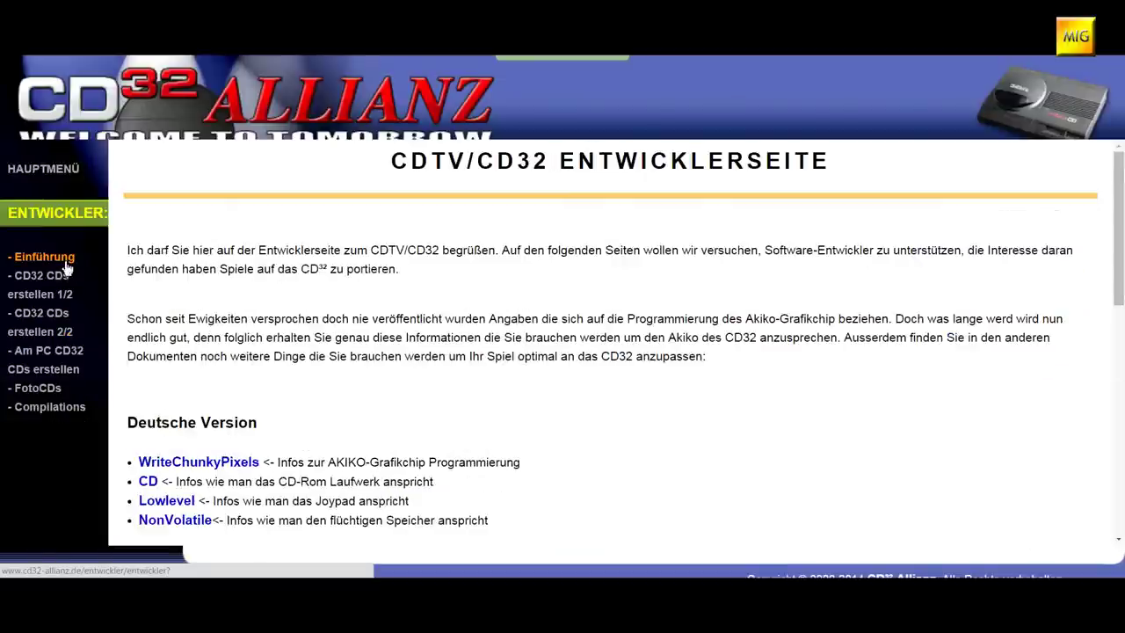
pyautogui.scroll(-6, 291, 325)
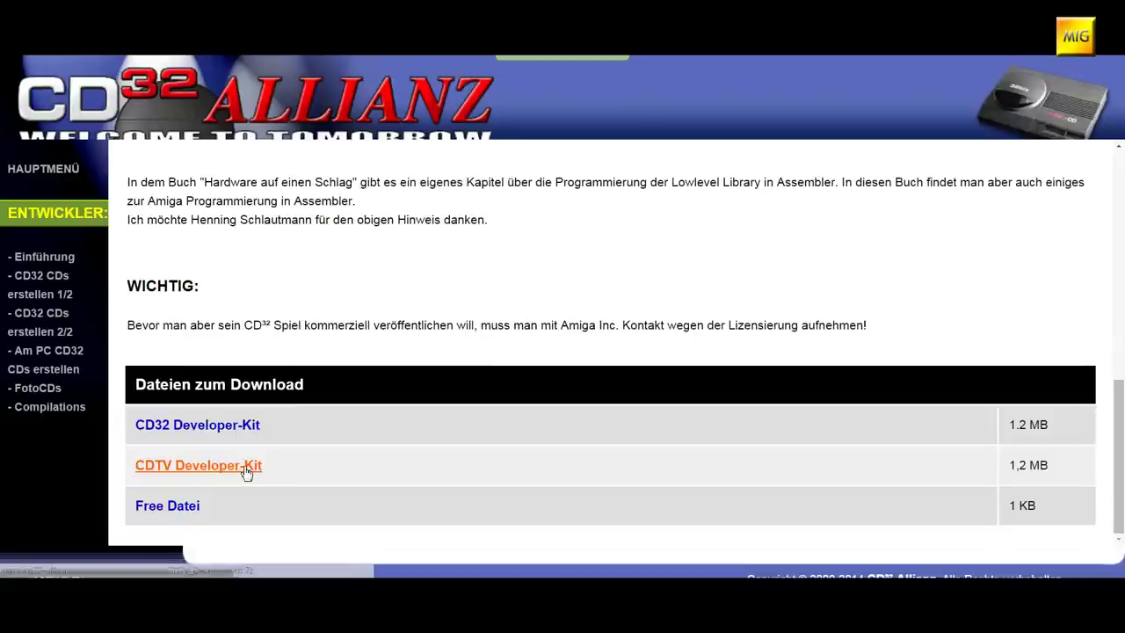
pyautogui.click(247, 472)
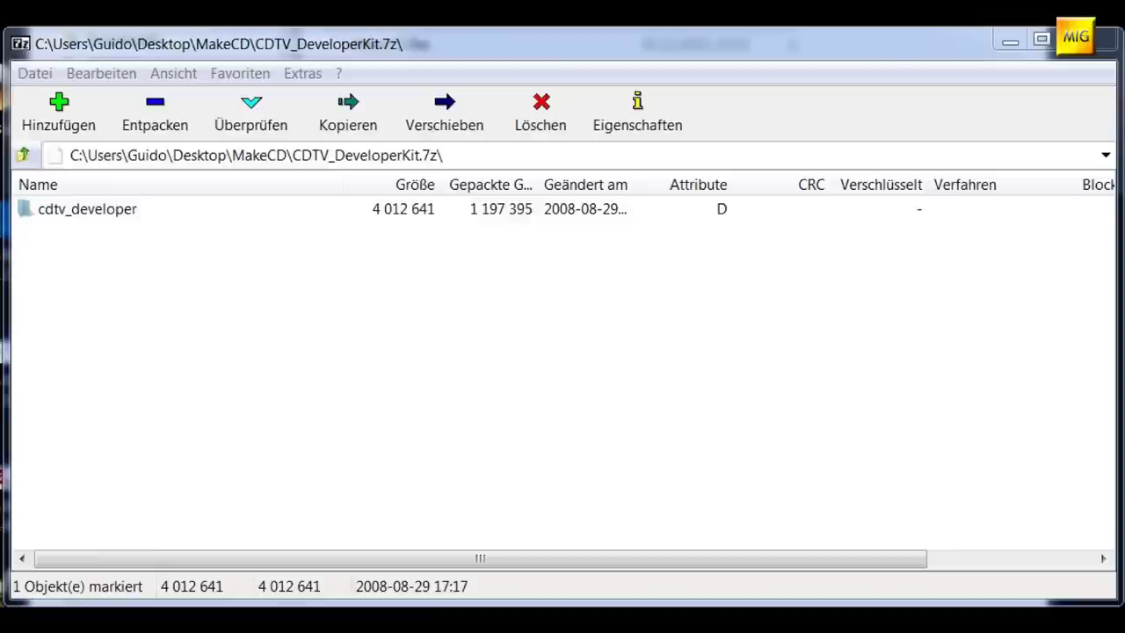
# Browse the CDTV_DeveloperKit.7z archive down through cdtv_developer, cdtv and isodevpack-41 to the iso2 folder
pyautogui.press('Return')
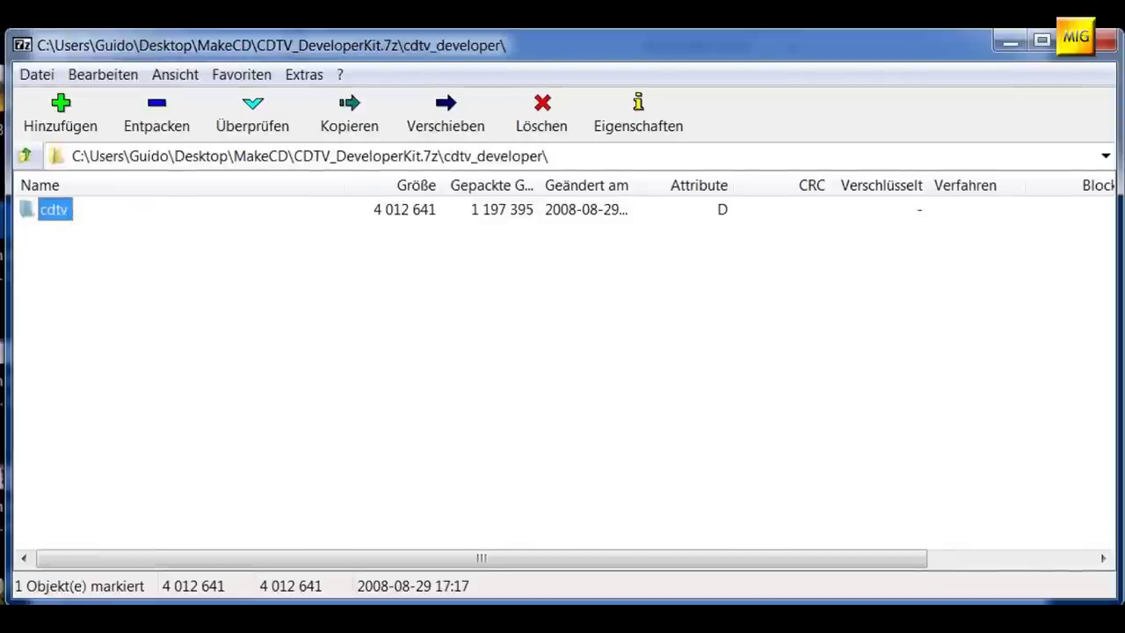
pyautogui.press('Return')
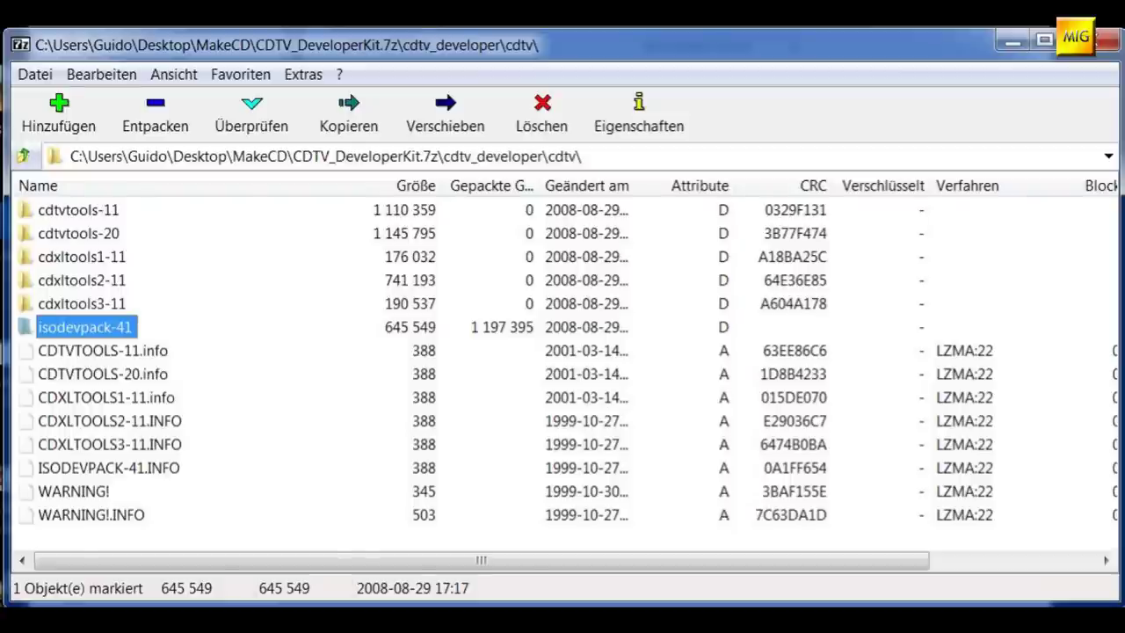
pyautogui.press('Return')
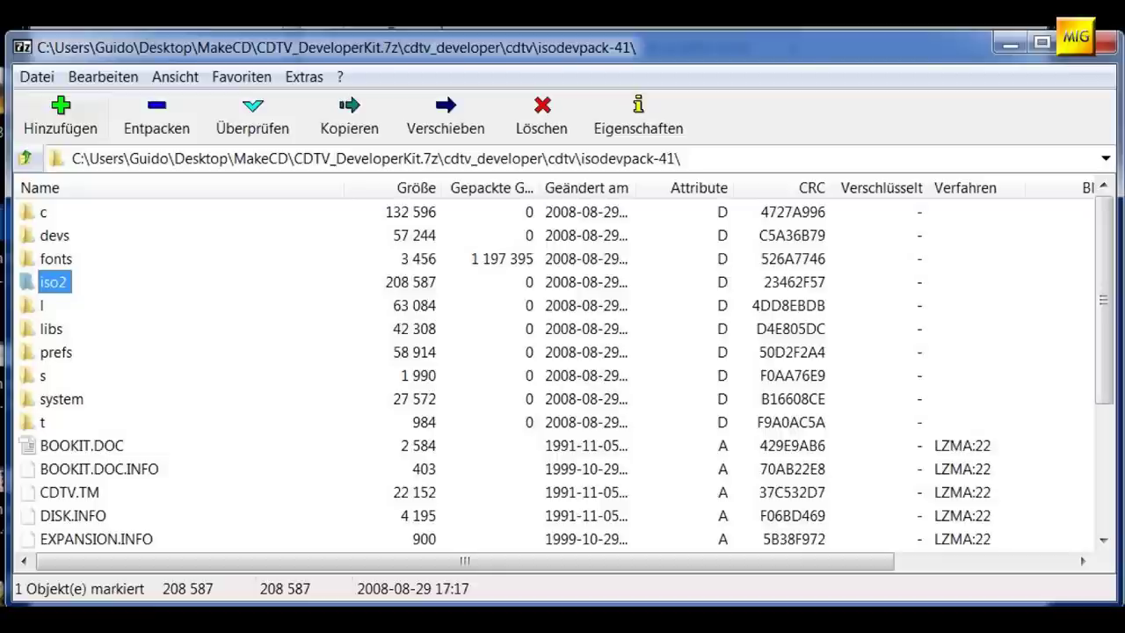
pyautogui.press('Return')
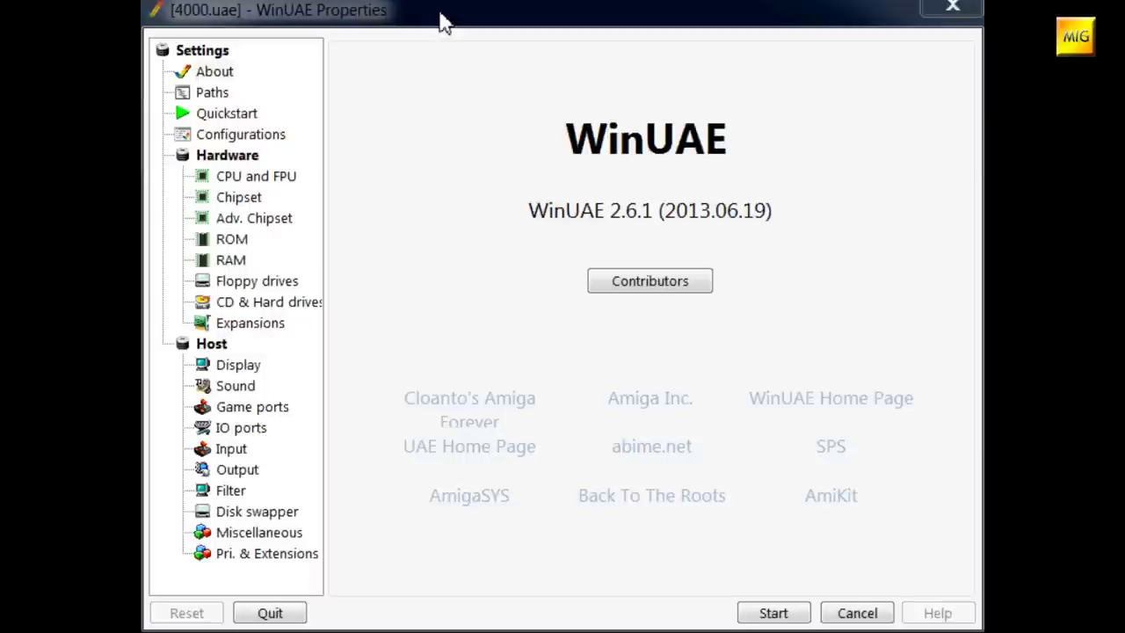
# Switch to WinUAE and add System.hdf from the ClassicWB_ADV - Kopie folder as a hardfile
pyautogui.click(283, 301)
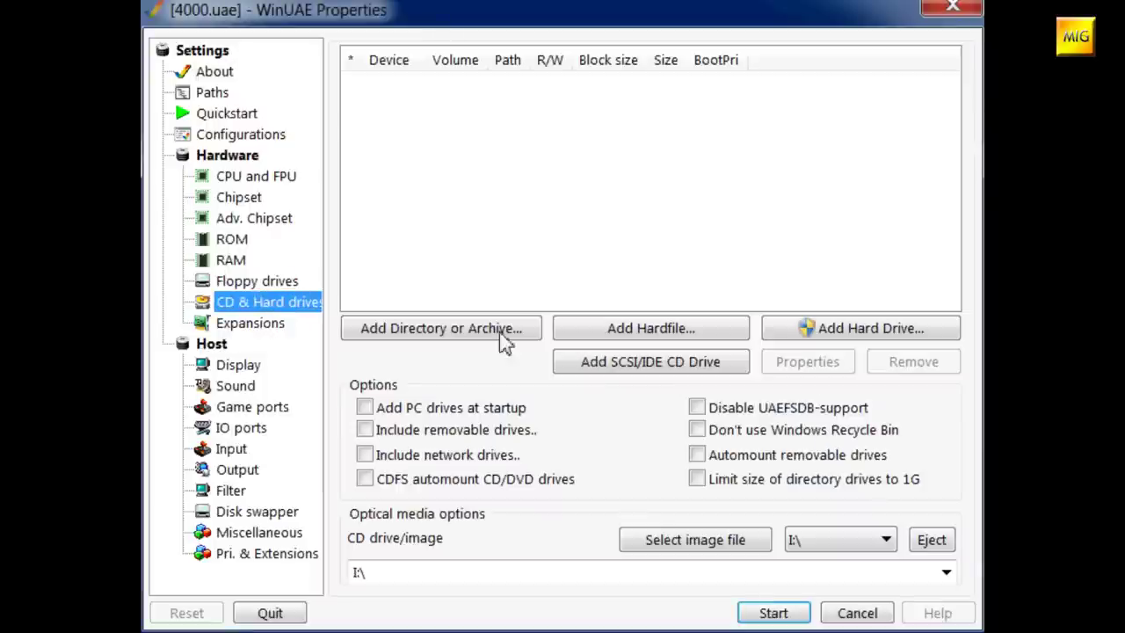
pyautogui.click(598, 327)
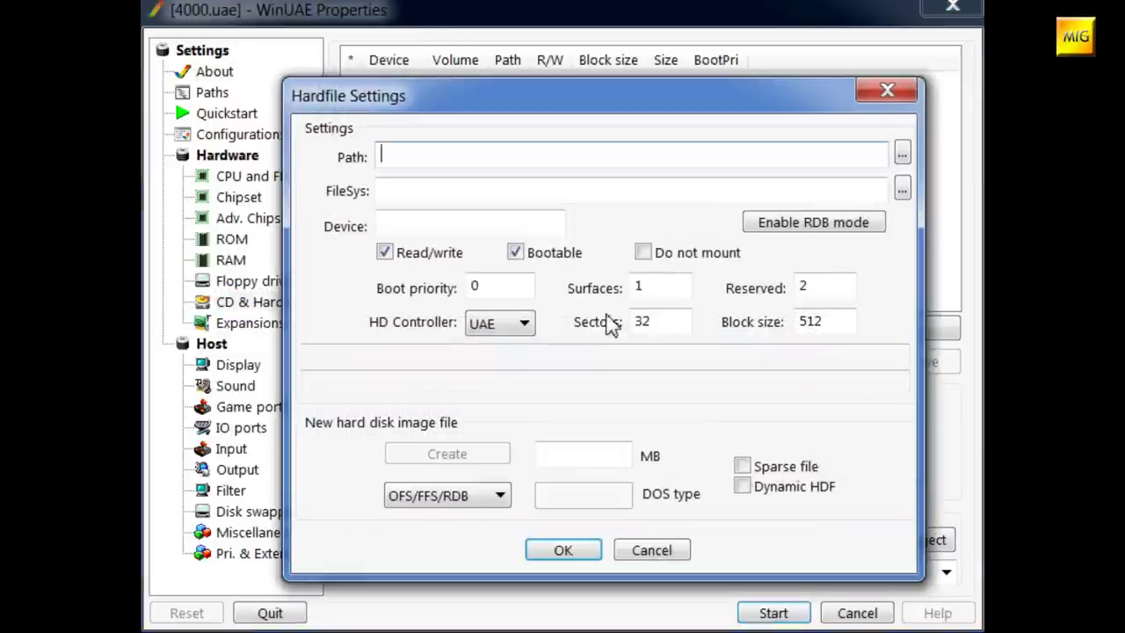
pyautogui.click(903, 154)
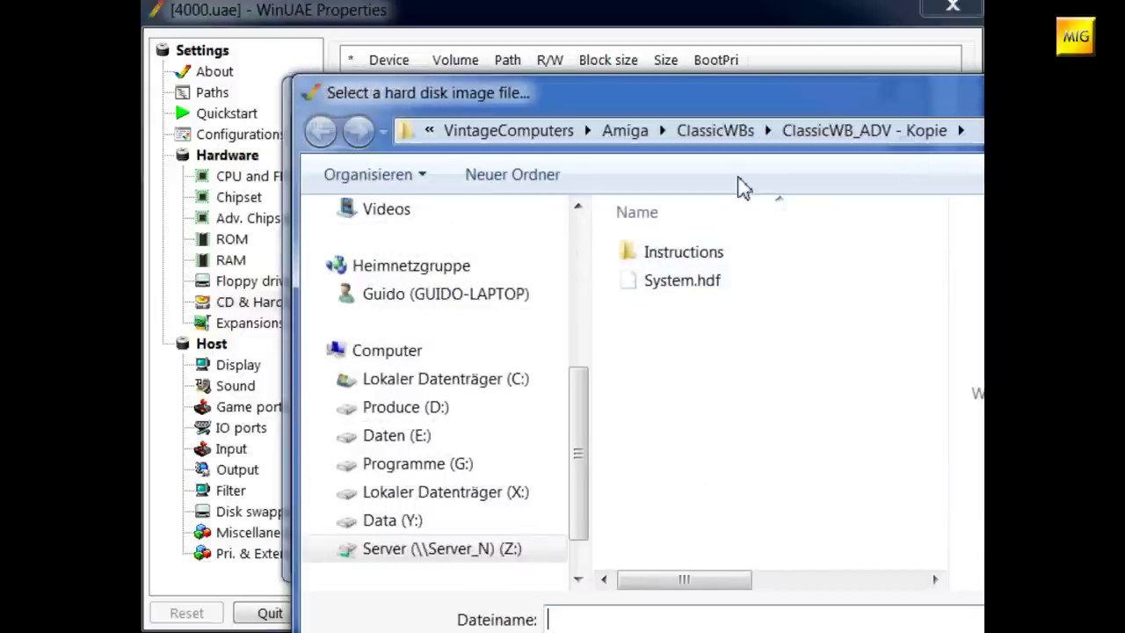
pyautogui.doubleClick(682, 281)
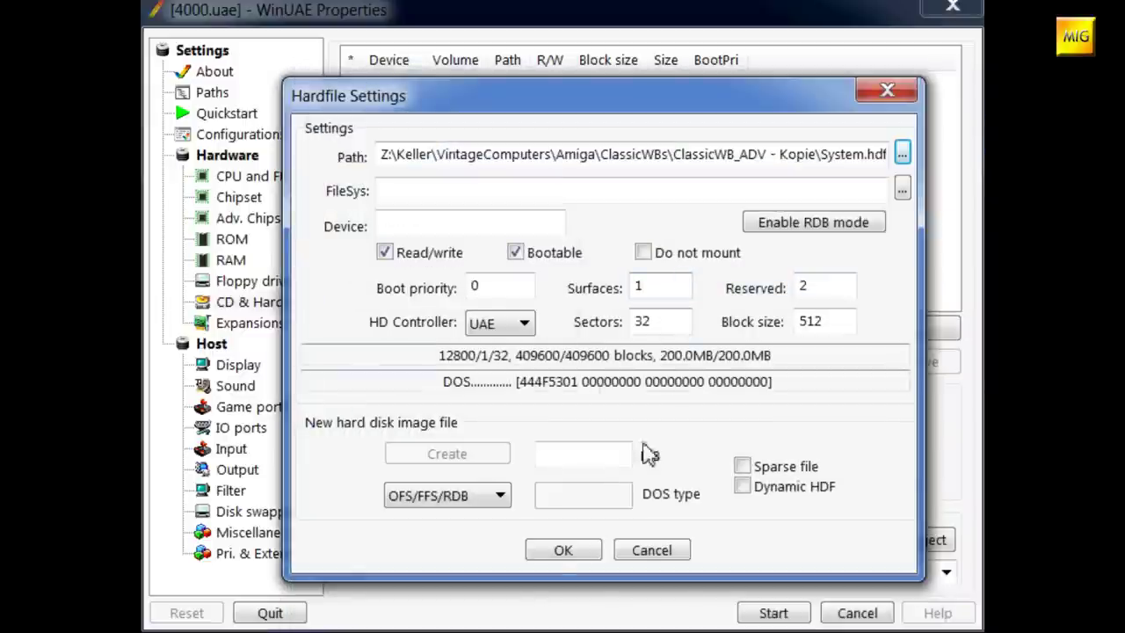
pyautogui.click(560, 545)
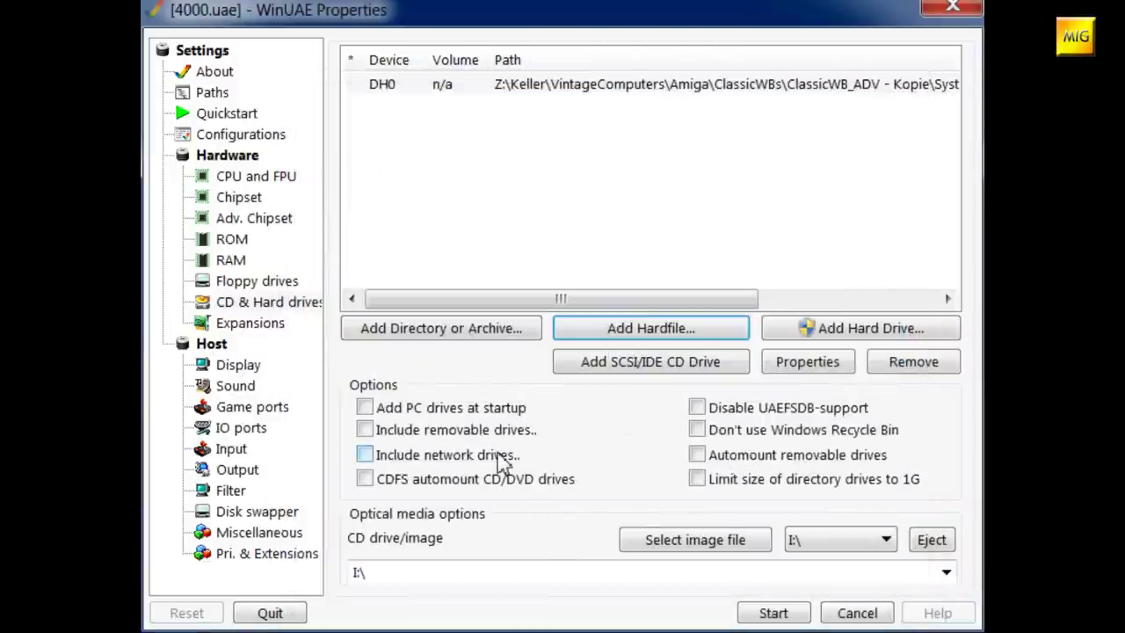
# Create a 10 MB hard disk image named test in the ClassicWB_ADV - Kopie folder and add it as a non-bootable hardfile
pyautogui.click(625, 328)
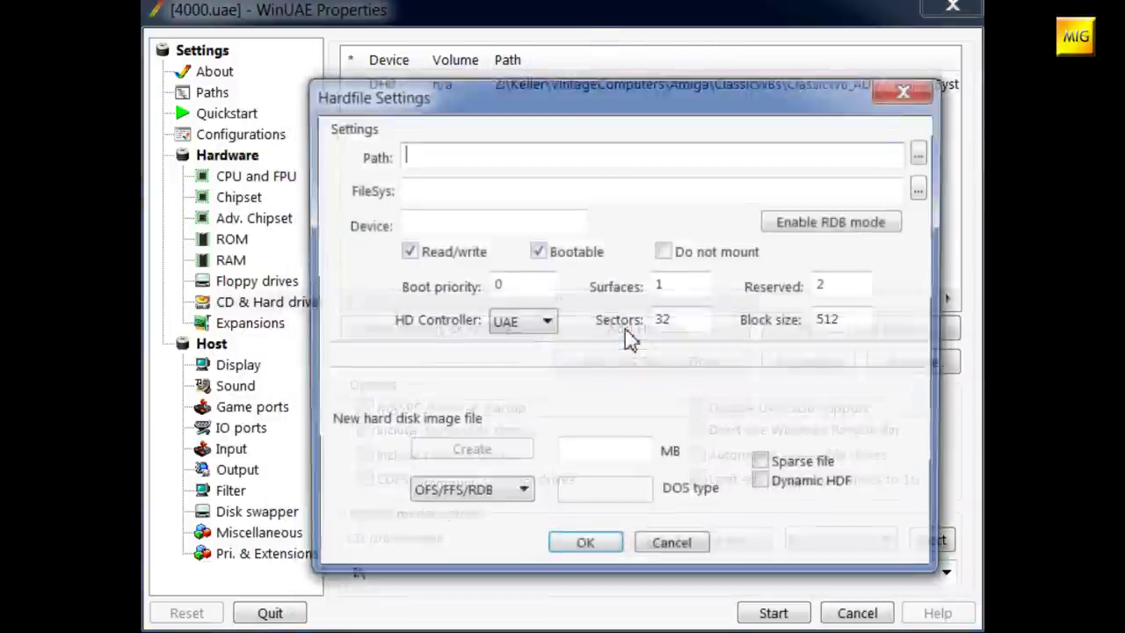
pyautogui.click(603, 452)
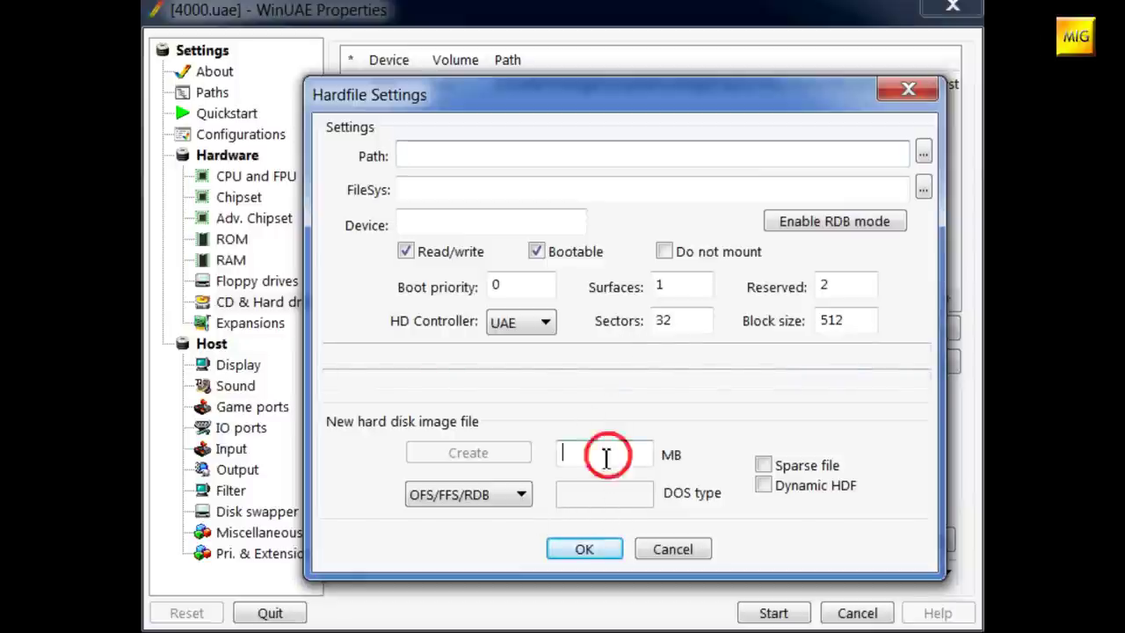
pyautogui.write('10')
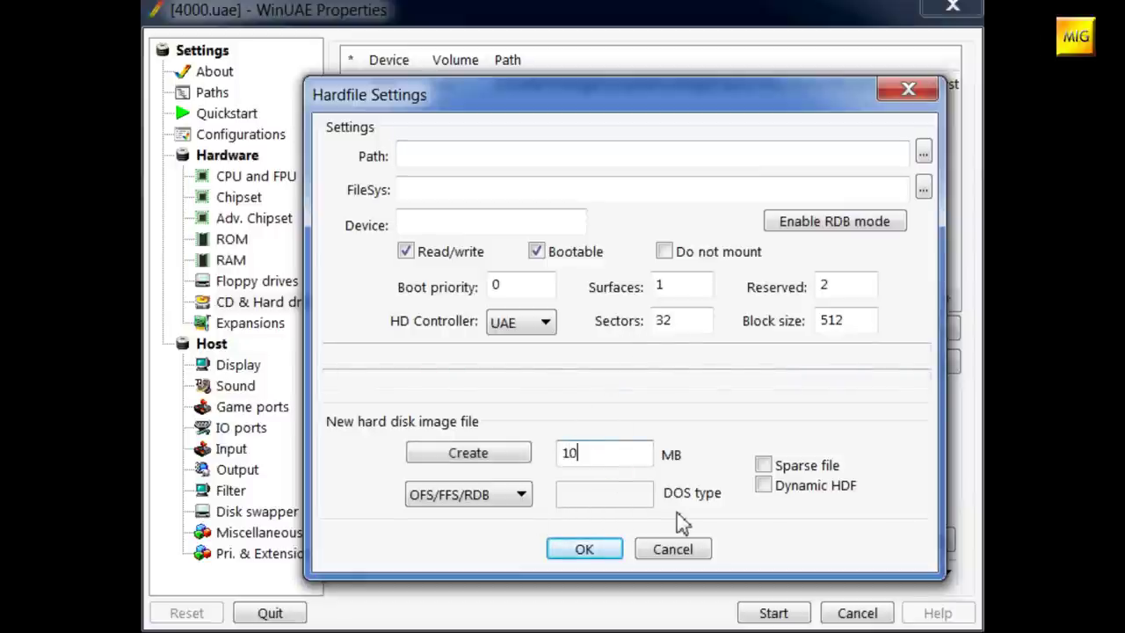
pyautogui.click(498, 457)
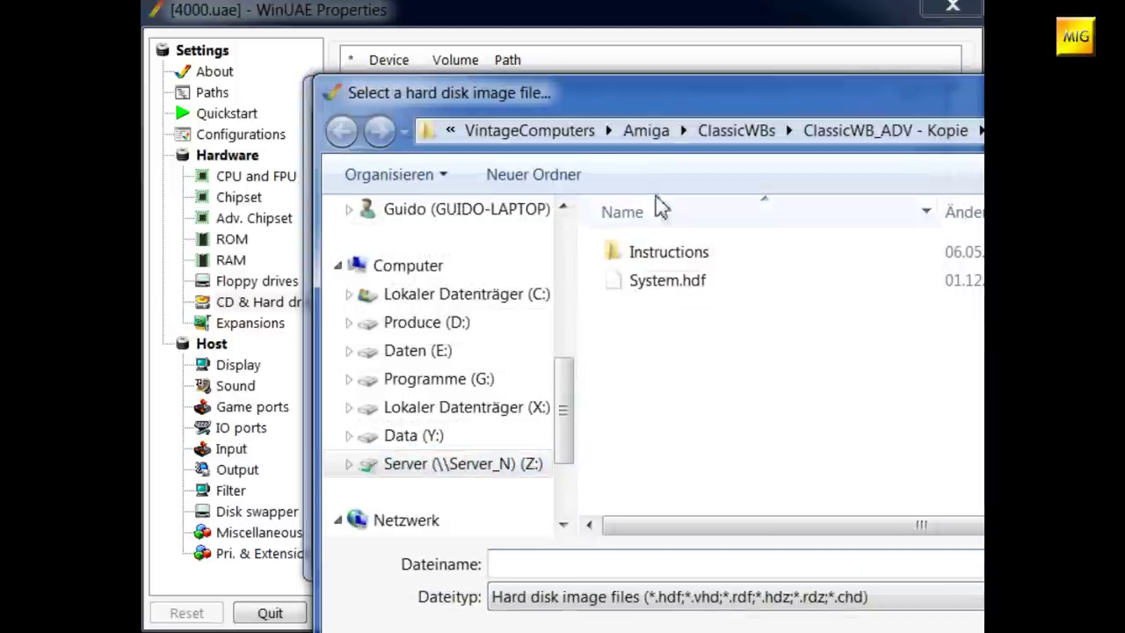
pyautogui.moveTo(665, 97); pyautogui.dragTo(554, 11)
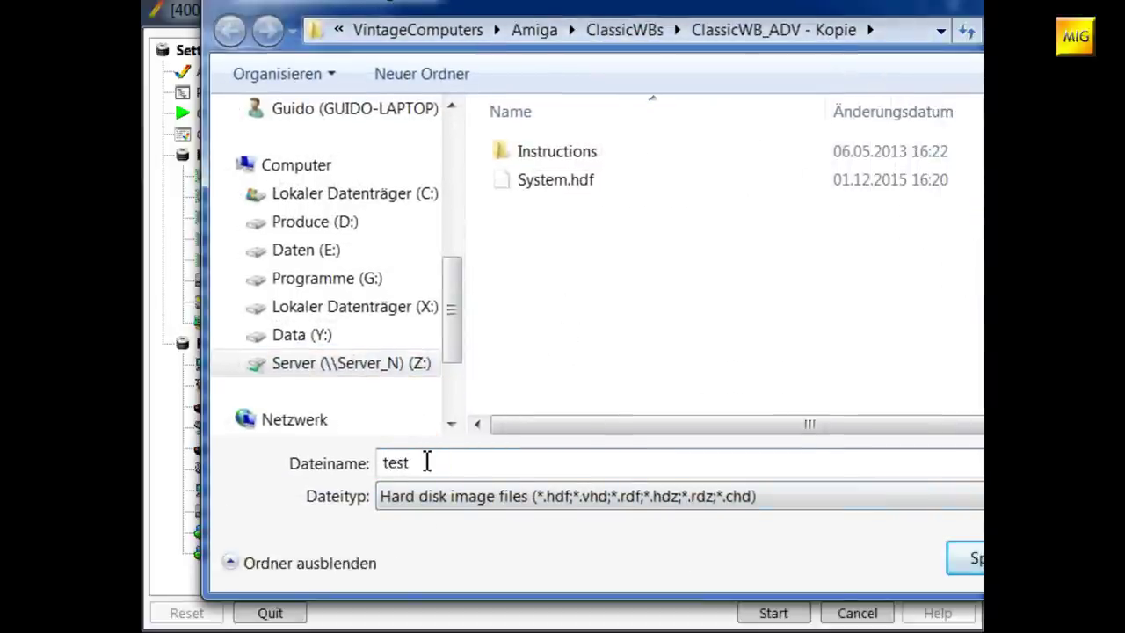
pyautogui.press('Return')
pyautogui.click(579, 252)
pyautogui.click(580, 550)
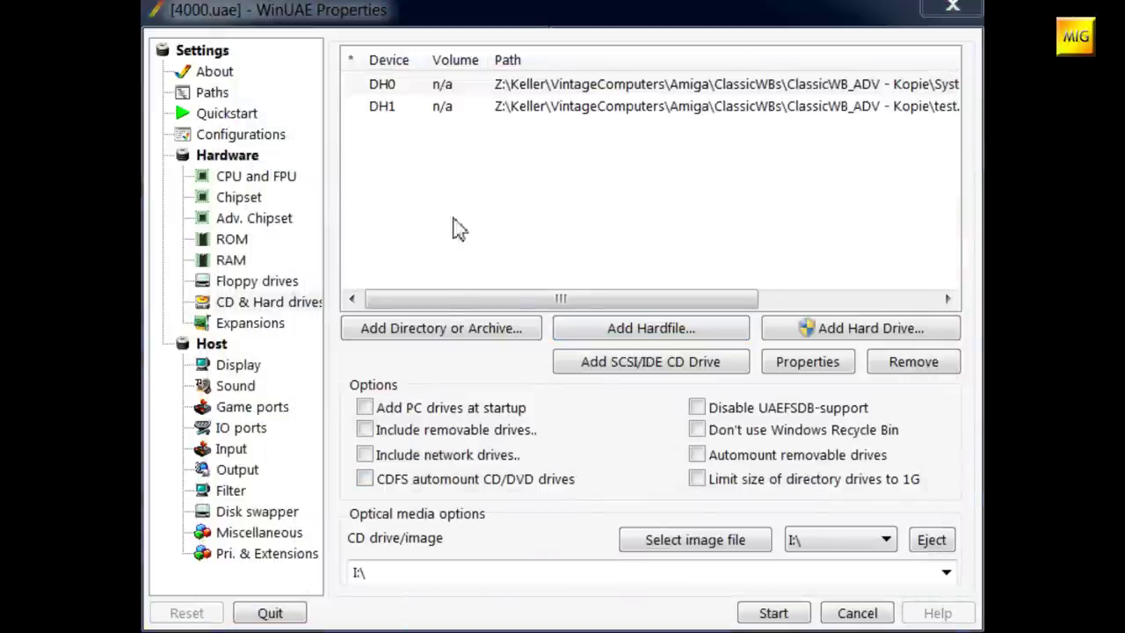
# Add the MakeCD folder from the Desktop as a non-bootable directory drive
pyautogui.click(446, 329)
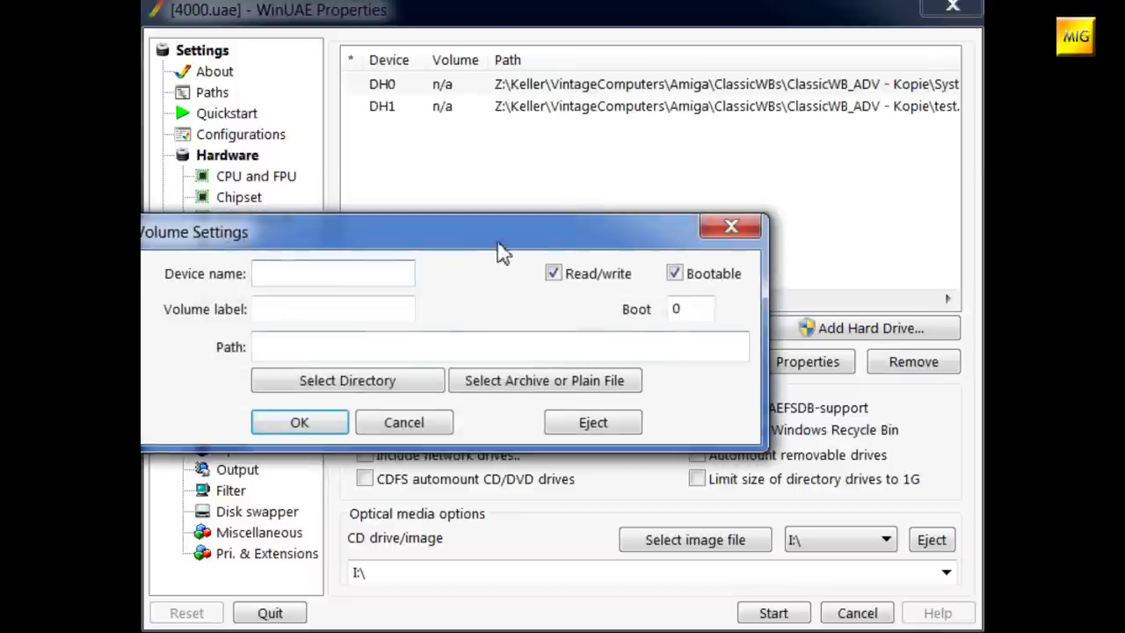
pyautogui.click(790, 268)
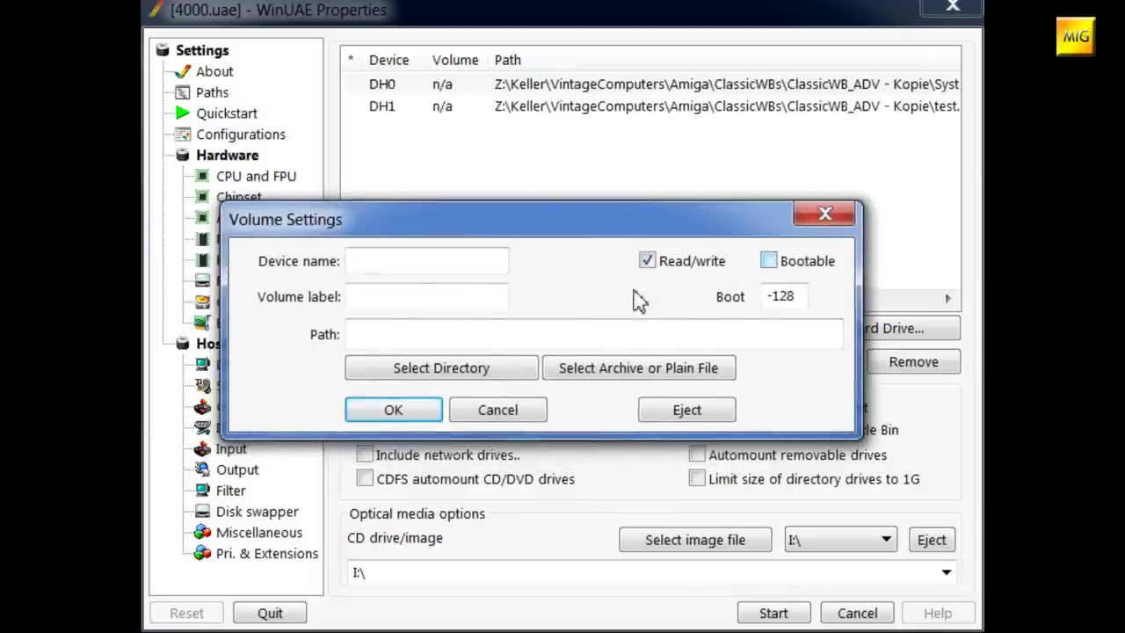
pyautogui.click(484, 372)
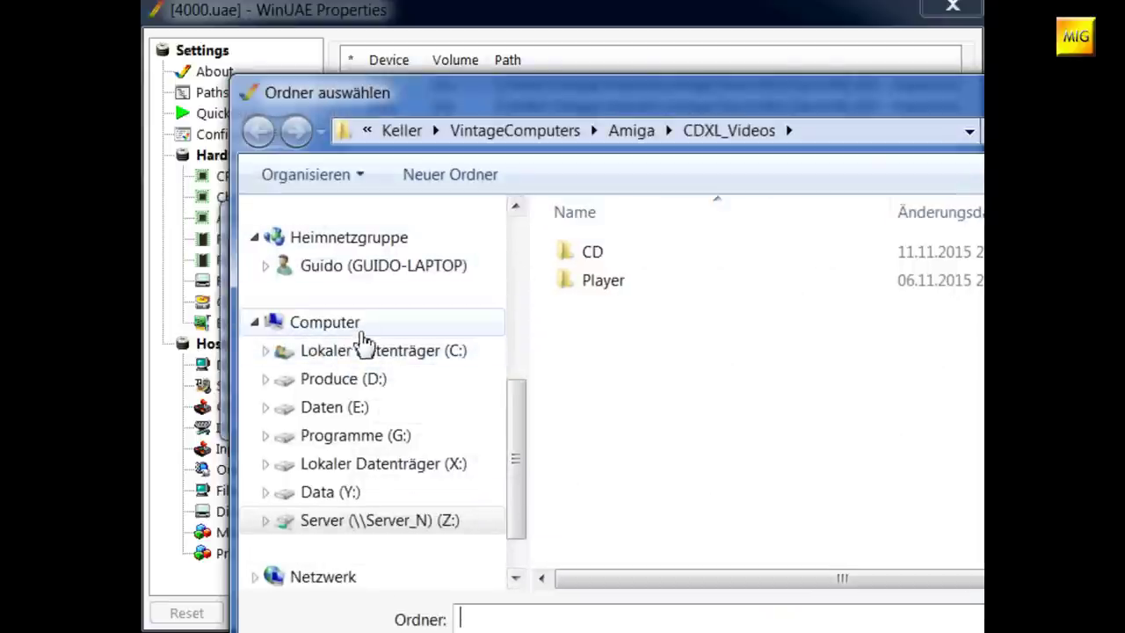
pyautogui.moveTo(520, 402); pyautogui.dragTo(526, 218)
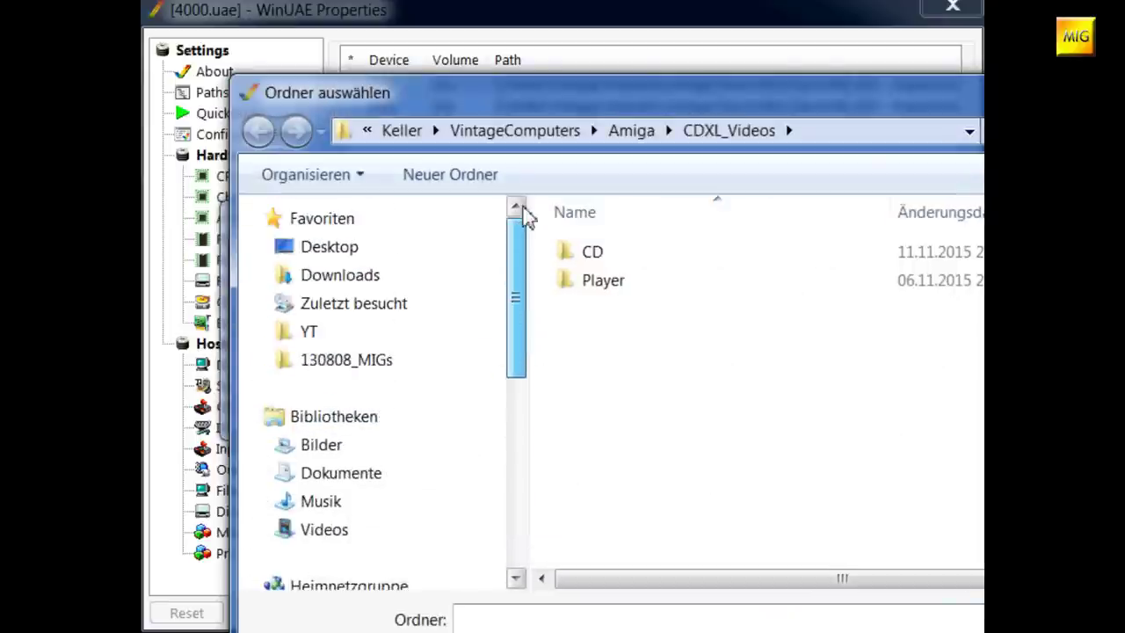
pyautogui.click(398, 250)
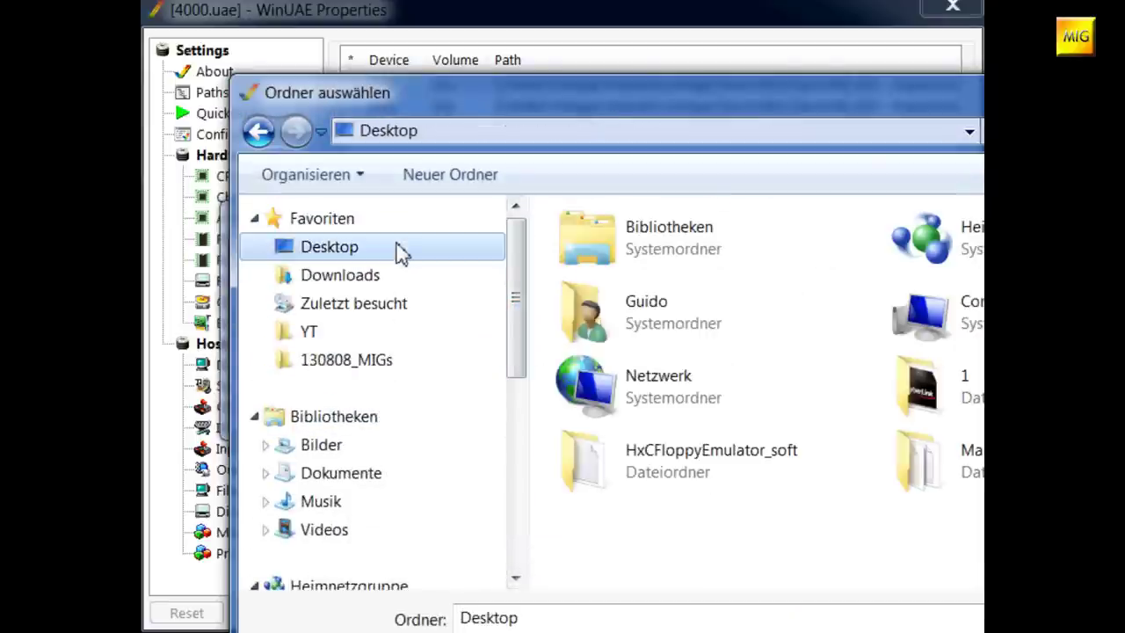
pyautogui.click(977, 474)
pyautogui.moveTo(809, 100); pyautogui.dragTo(601, 5)
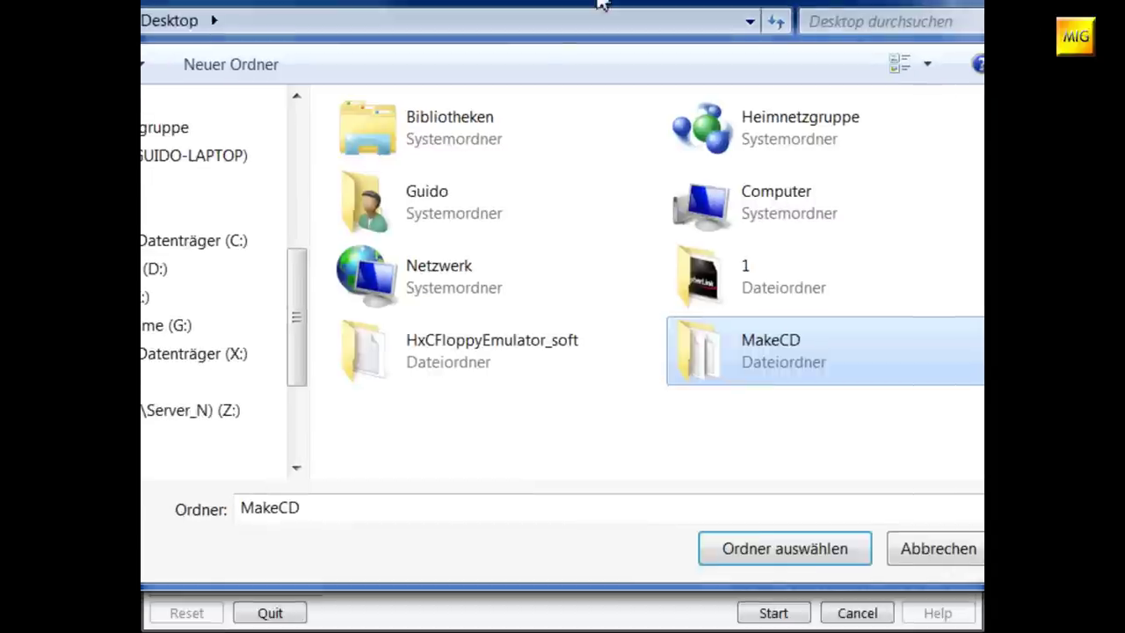
pyautogui.click(774, 554)
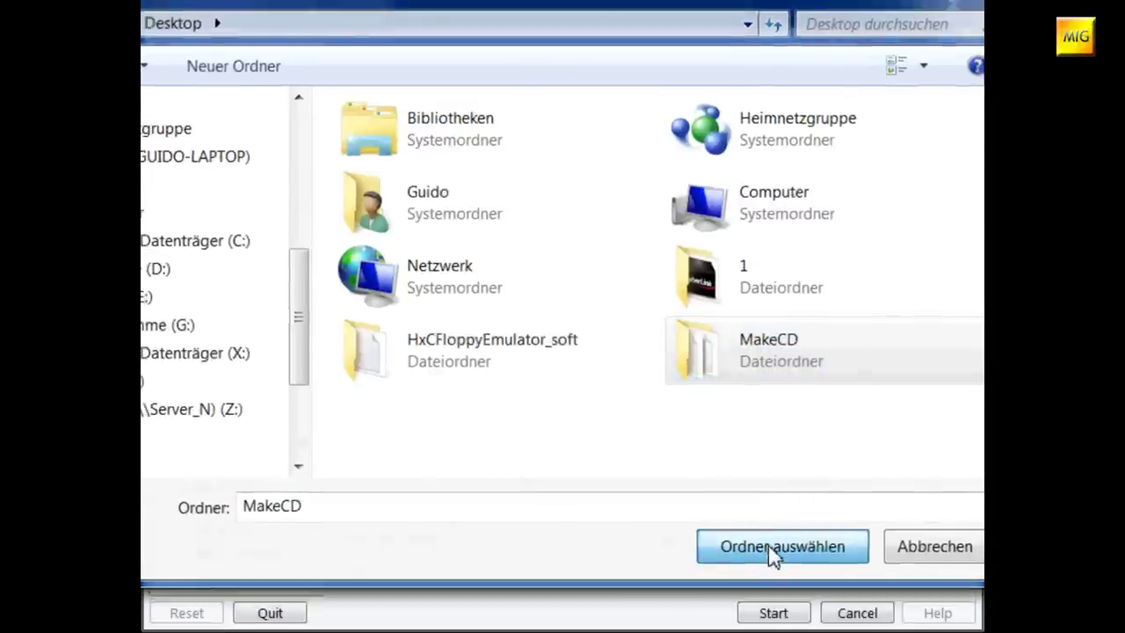
pyautogui.click(411, 420)
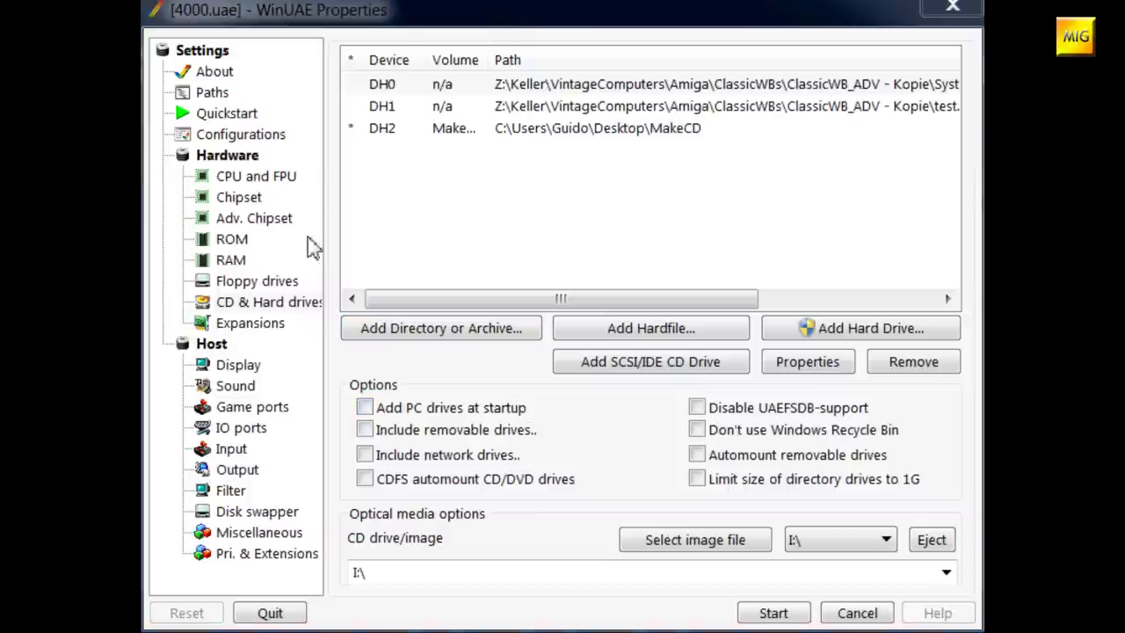
# Review the floppy drive, CPU, ROM and RAM settings, and start the emulation
pyautogui.click(282, 289)
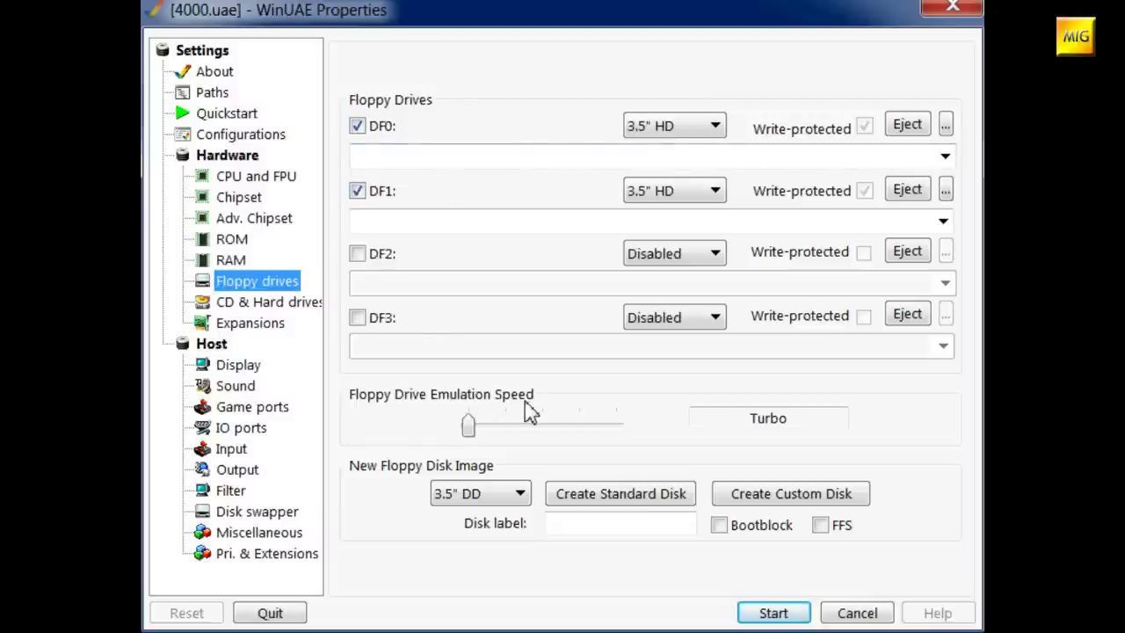
pyautogui.click(271, 179)
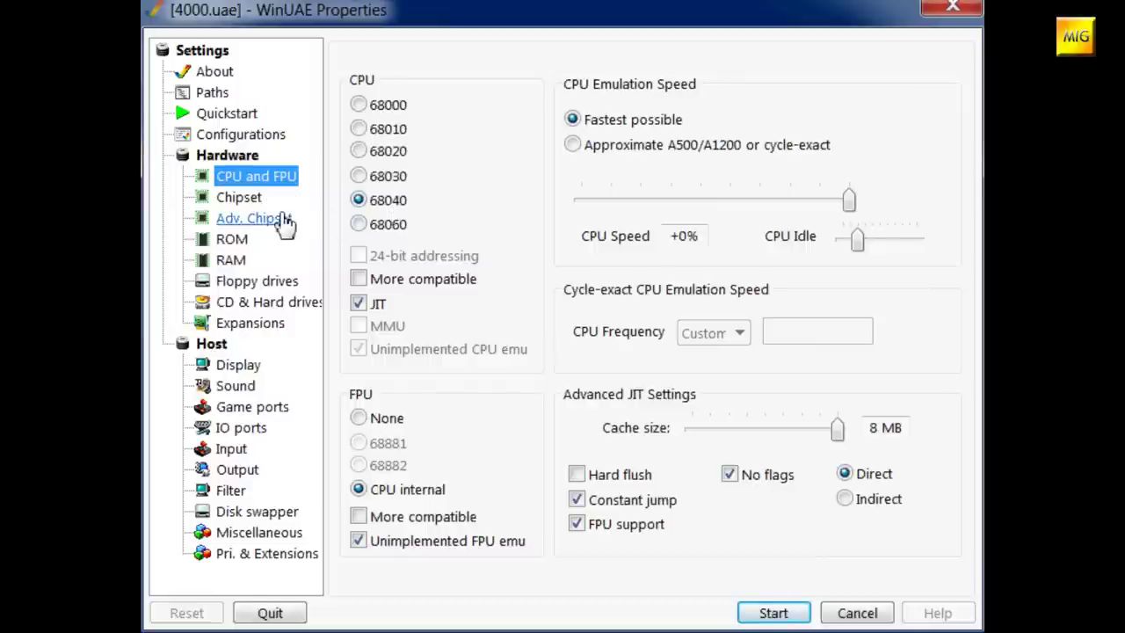
pyautogui.click(242, 246)
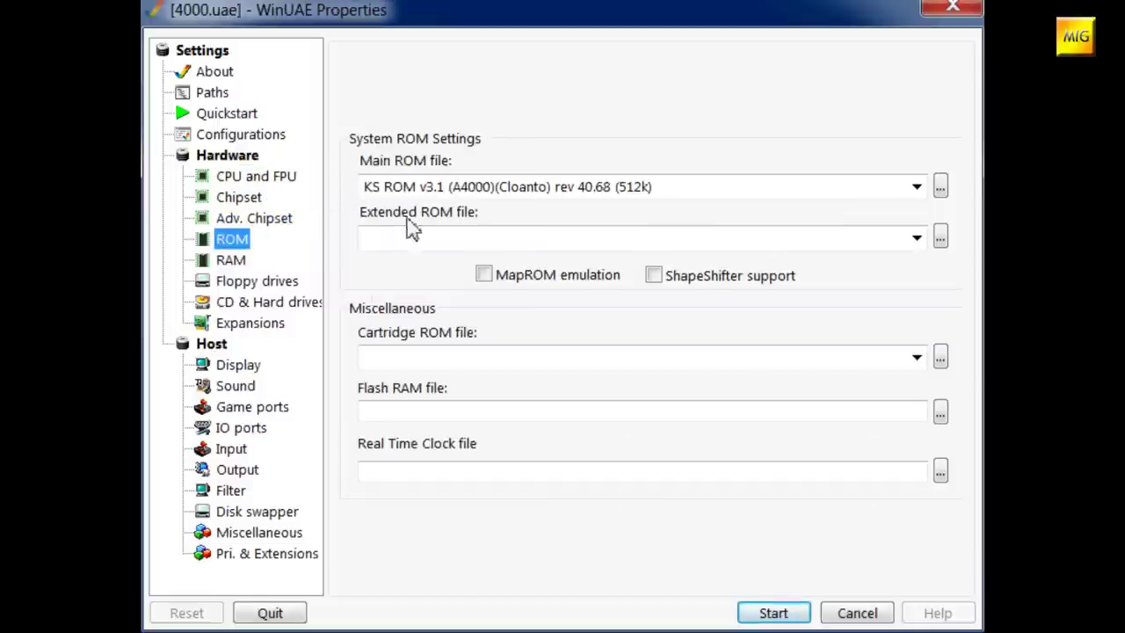
pyautogui.click(230, 260)
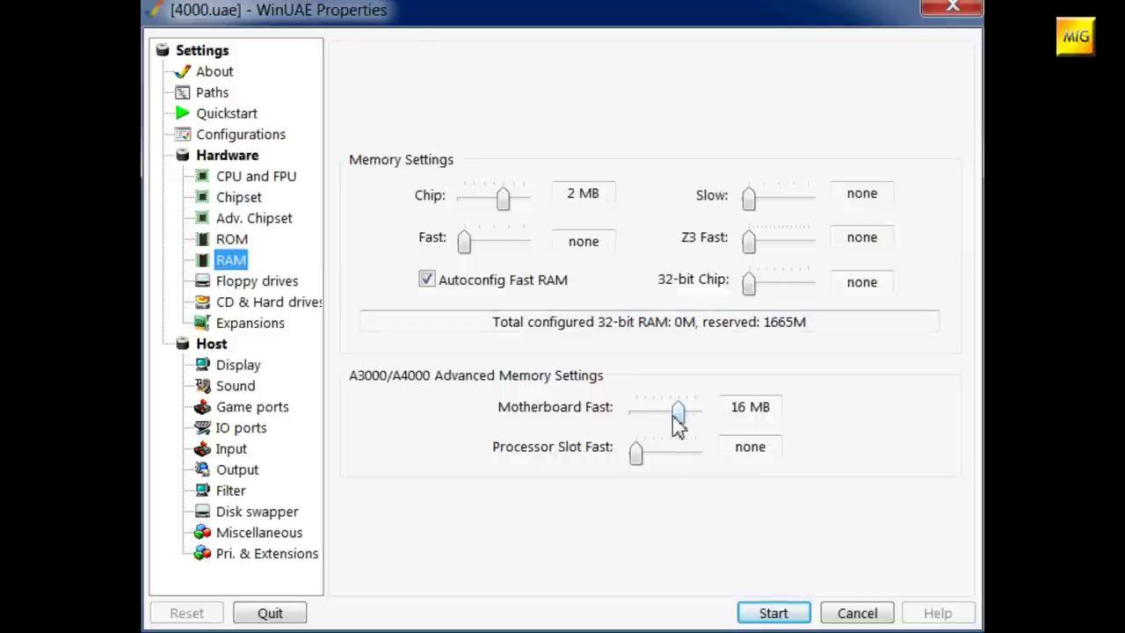
pyautogui.click(772, 613)
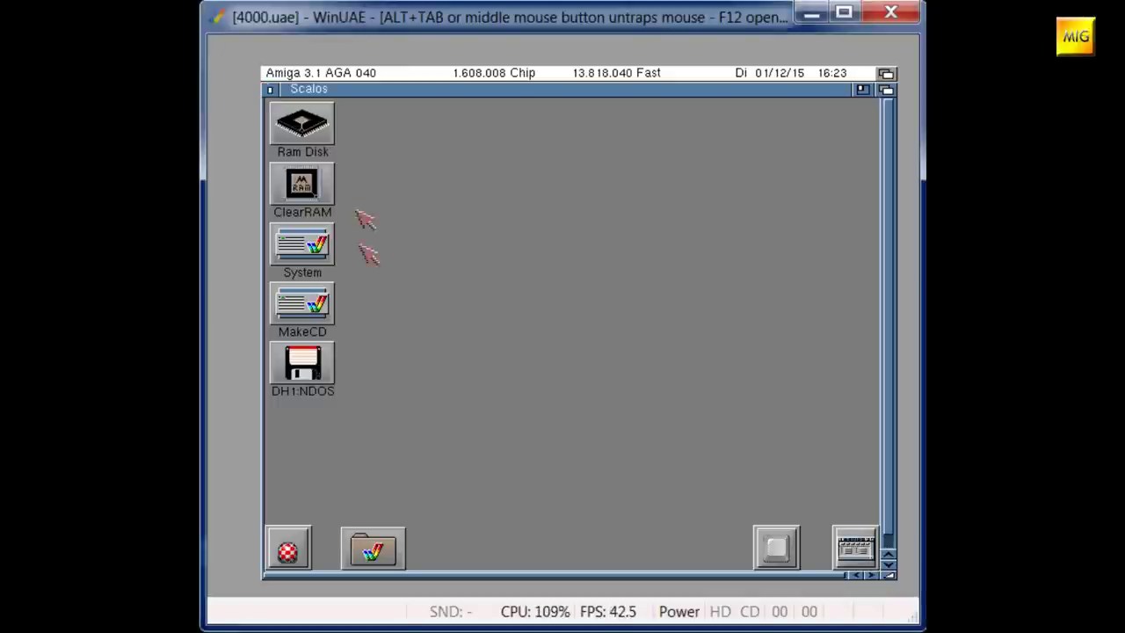
# Quick-format the DH1:NDOS disk with the volume name Empty, keeping the preset format options
pyautogui.click(305, 369)
pyautogui.rightClick(308, 372)
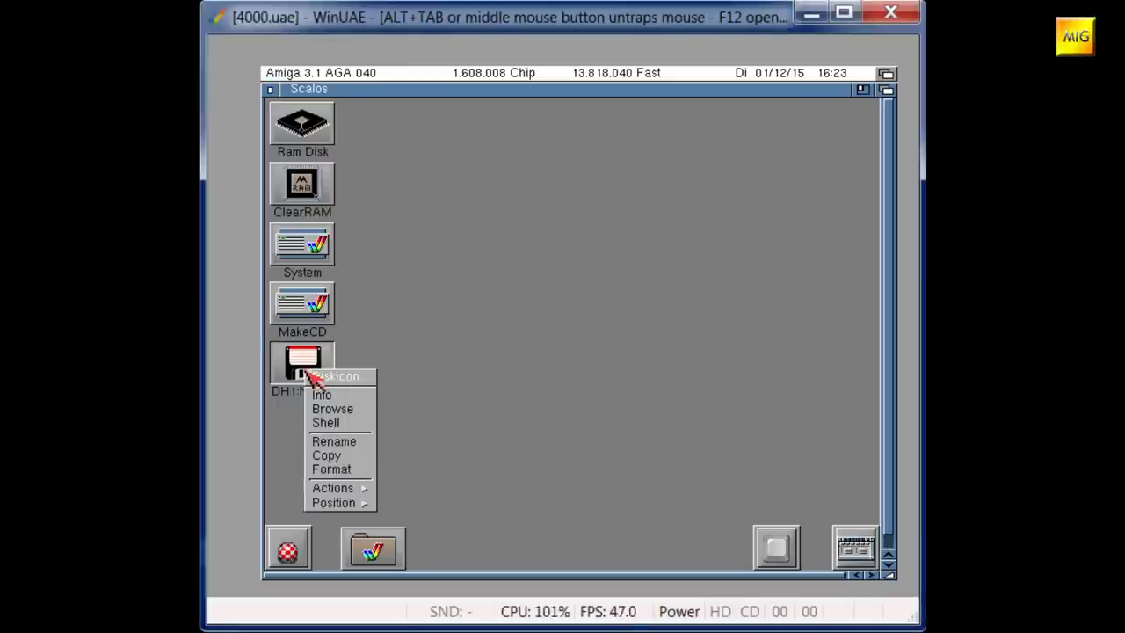
pyautogui.click(334, 469)
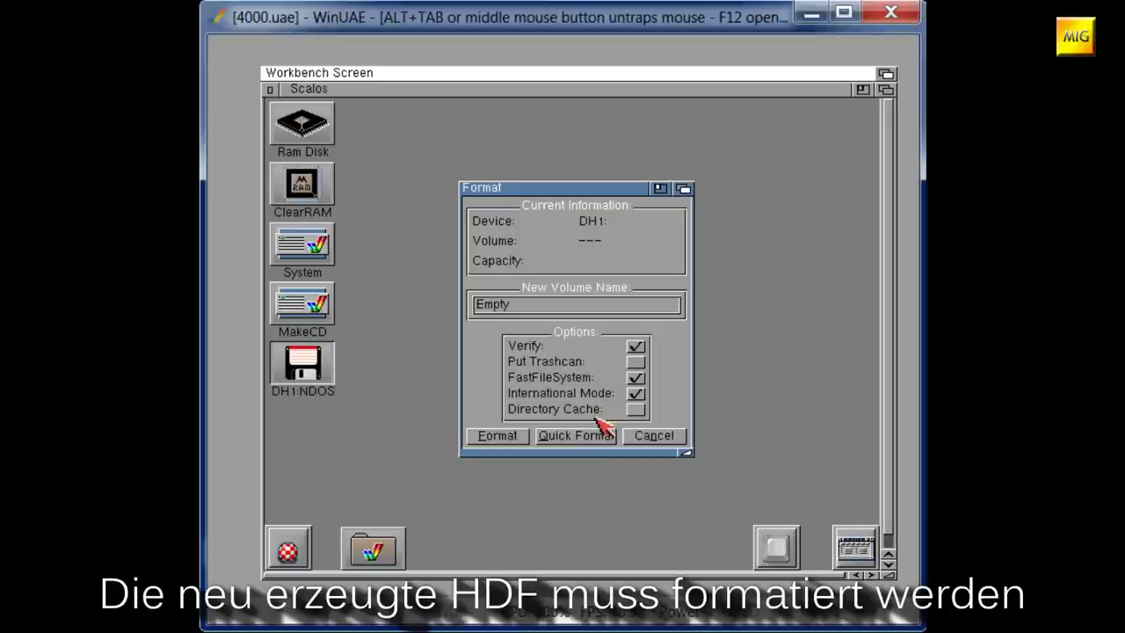
pyautogui.click(567, 437)
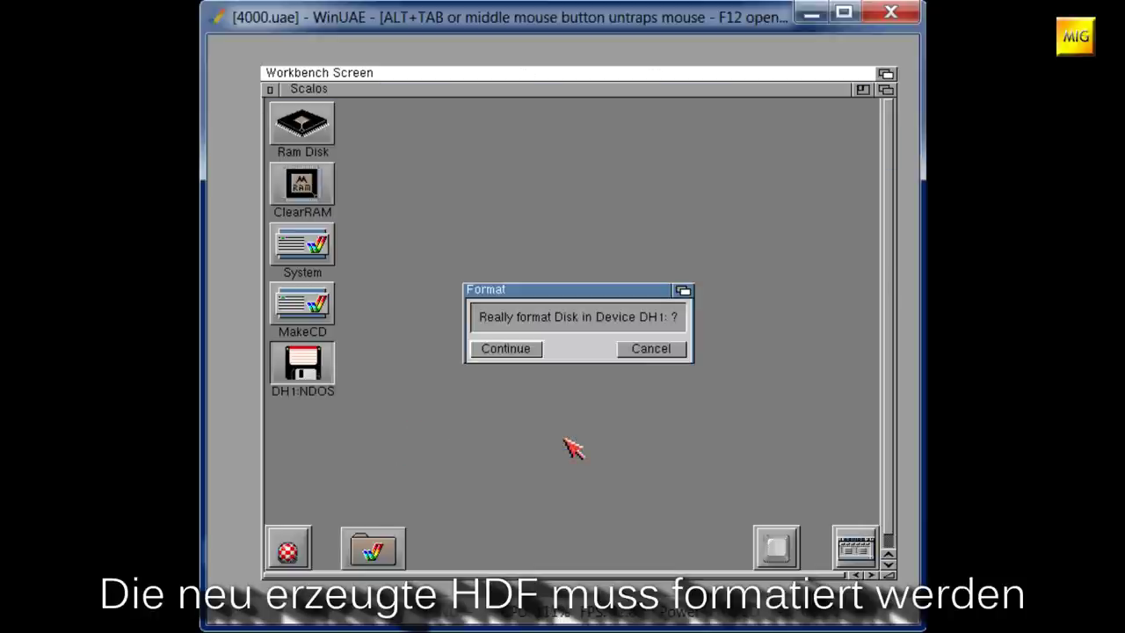
pyautogui.click(503, 350)
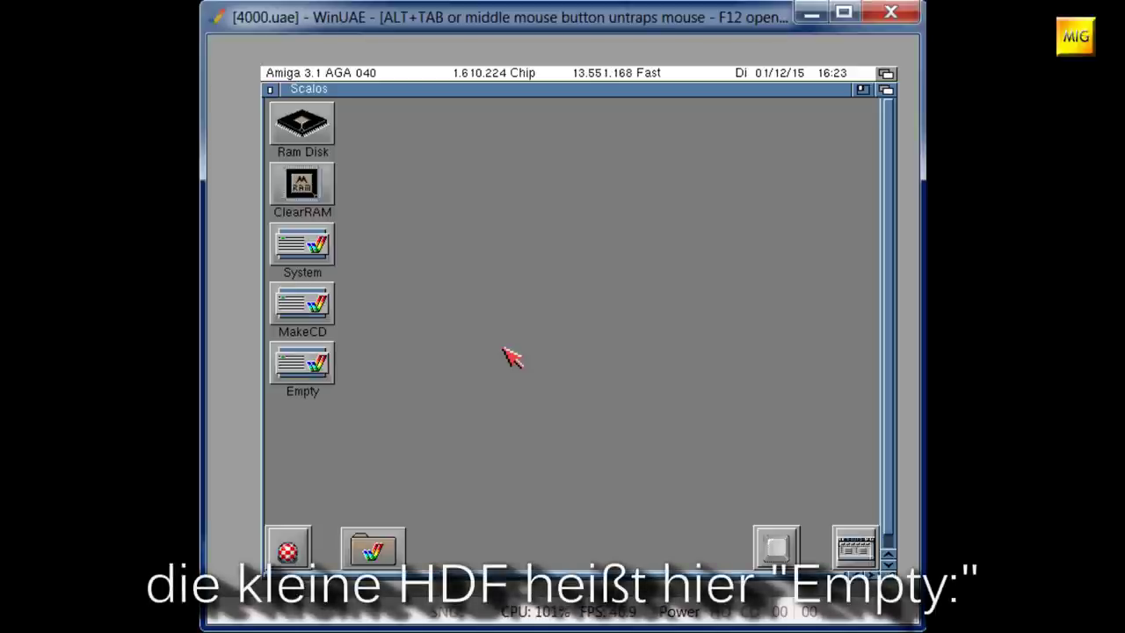
# Insert amiga-os-134-workbench.adf in floppy drive DF0 and amiga-os-134-extras.adf in DF1, and return to the emulation
pyautogui.press('F12')
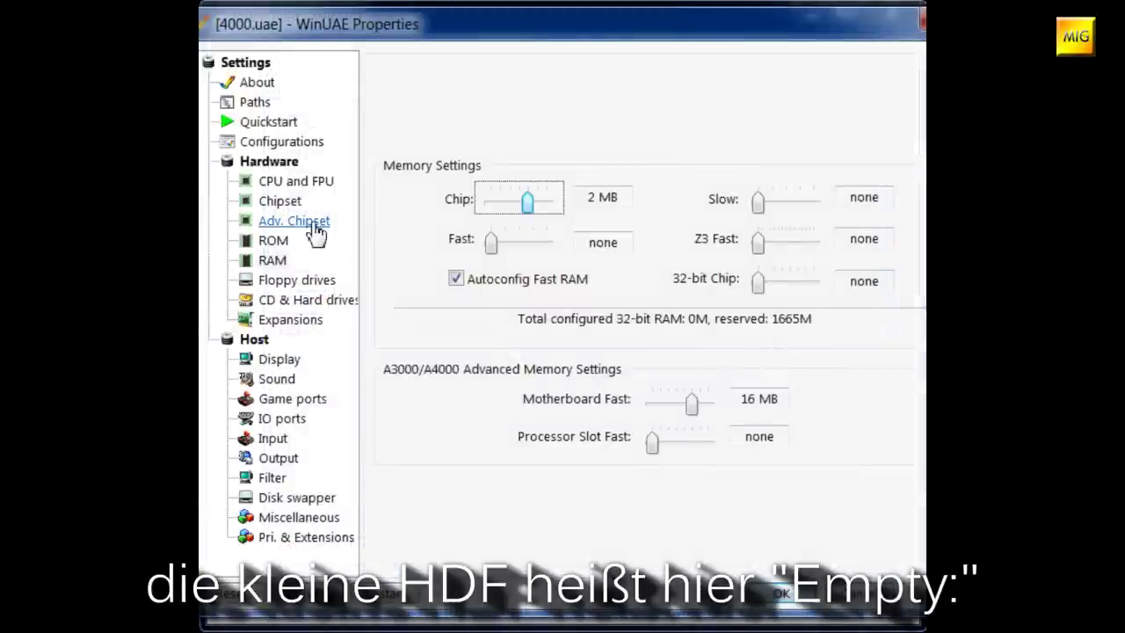
pyautogui.click(301, 279)
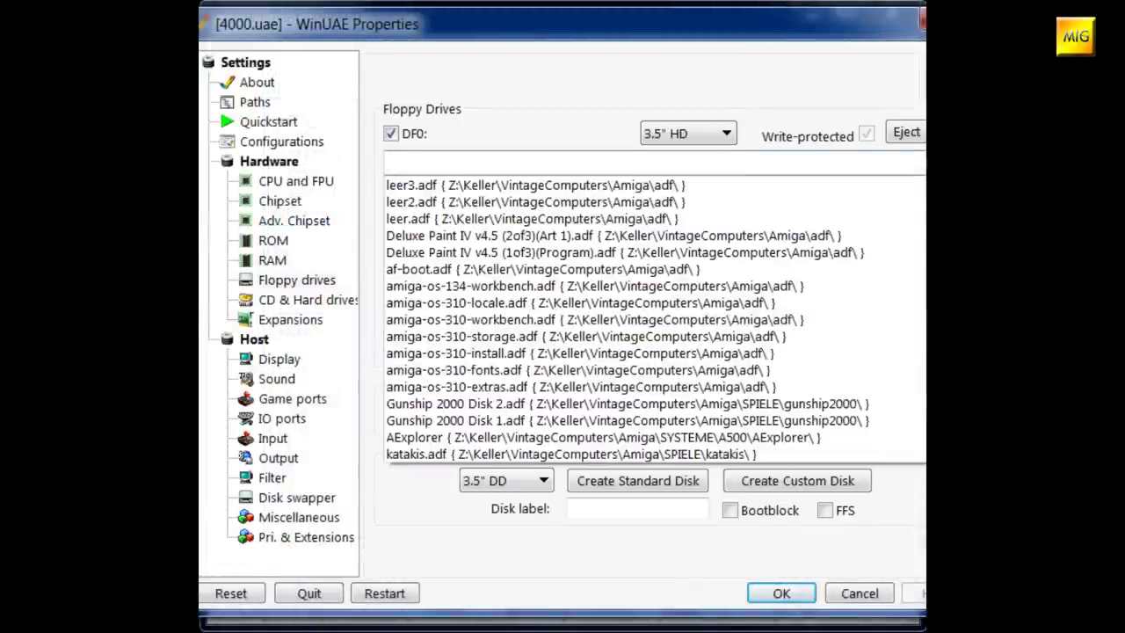
pyautogui.click(633, 285)
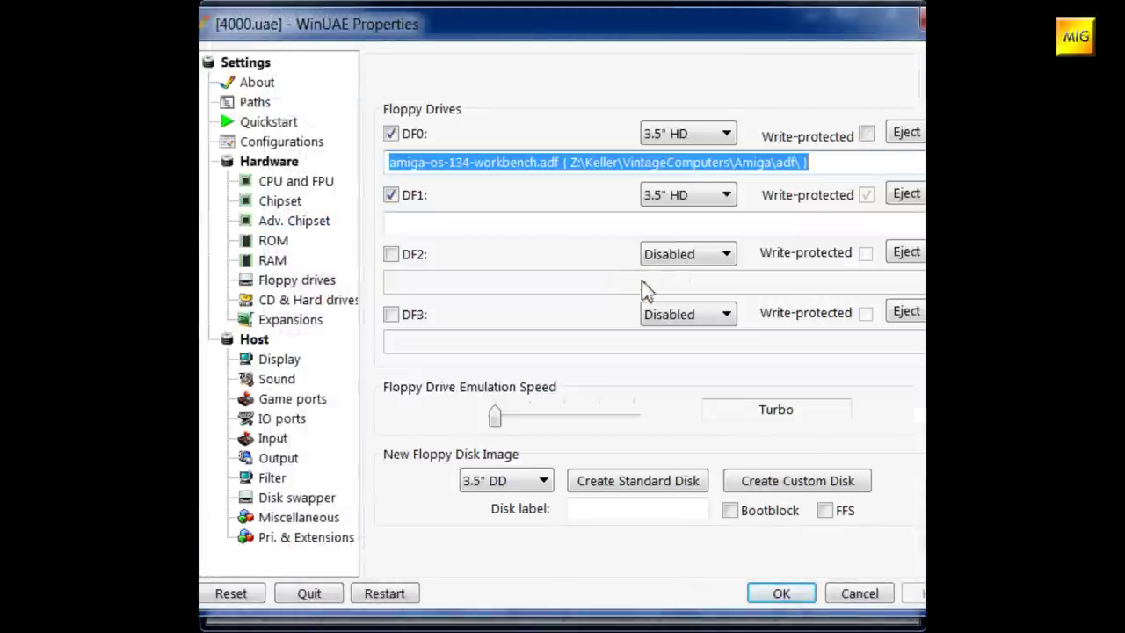
pyautogui.click(914, 218)
pyautogui.click(677, 225)
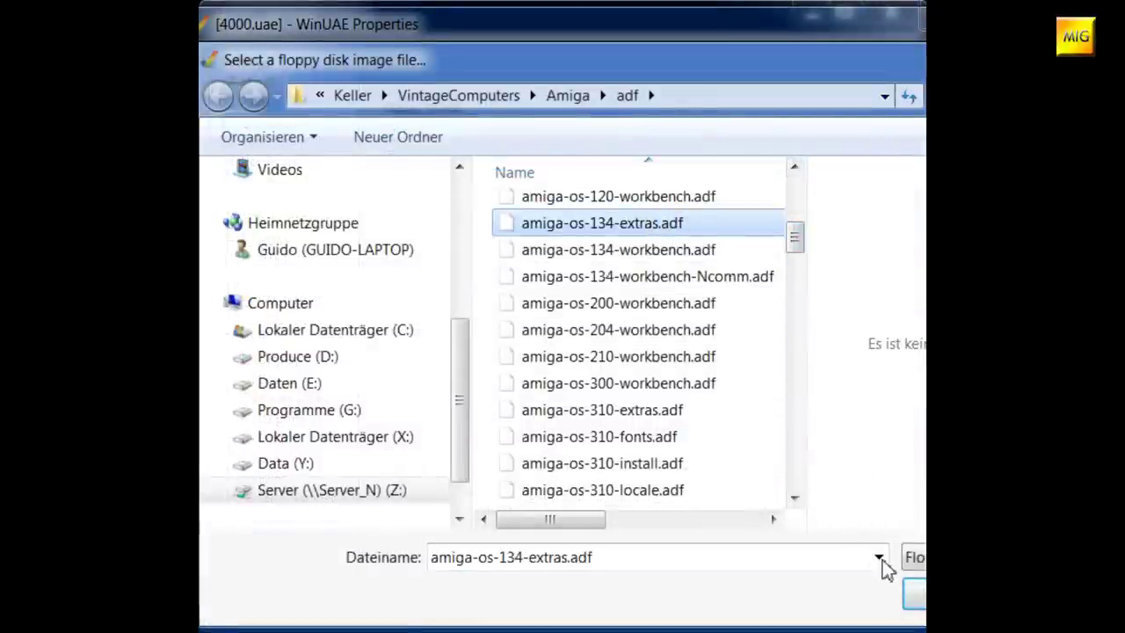
pyautogui.moveTo(657, 65); pyautogui.dragTo(525, 55)
pyautogui.click(819, 584)
pyautogui.click(785, 593)
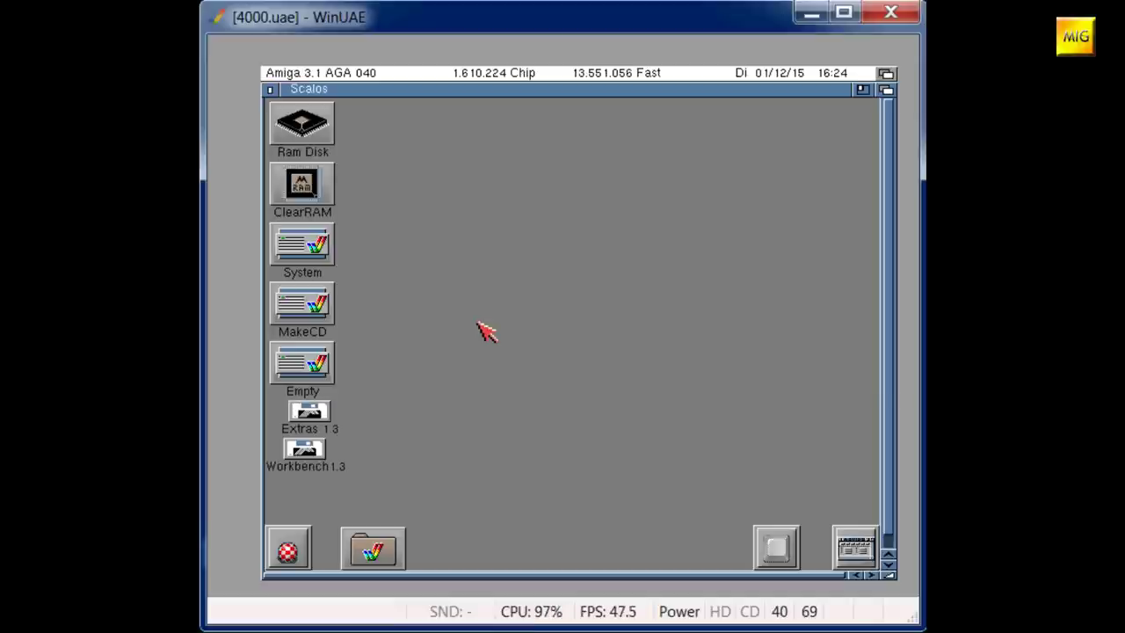
# Open an Amiga shell and copy the full contents of df0: and df1: to empty:
pyautogui.rightClick(508, 309)
pyautogui.moveTo(537, 333)
pyautogui.click(615, 346)
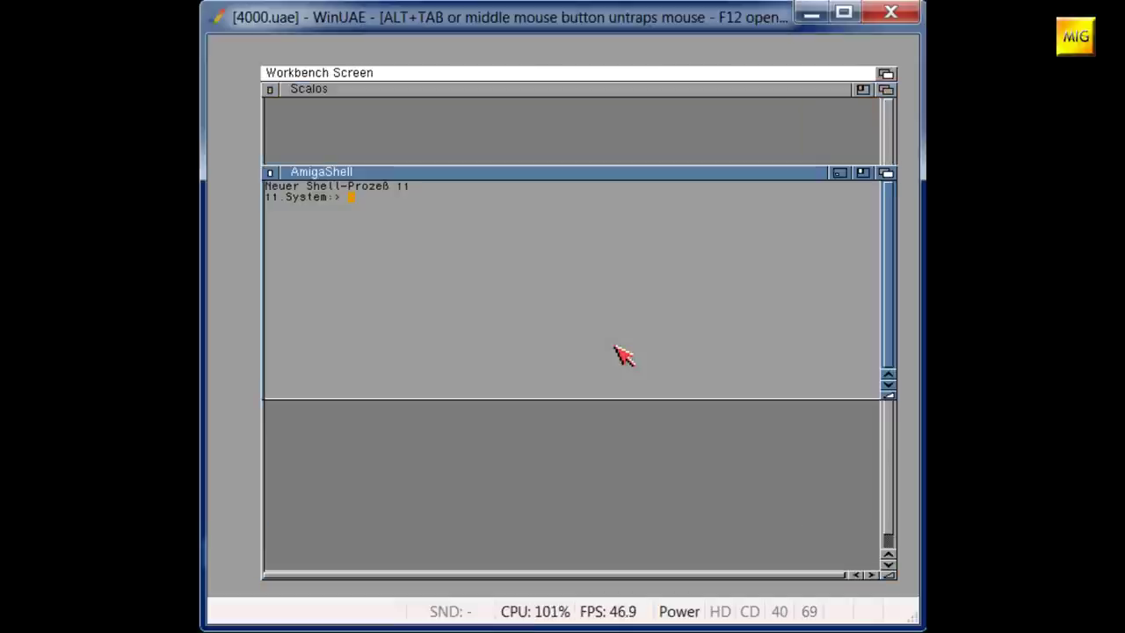
pyautogui.write('copy')
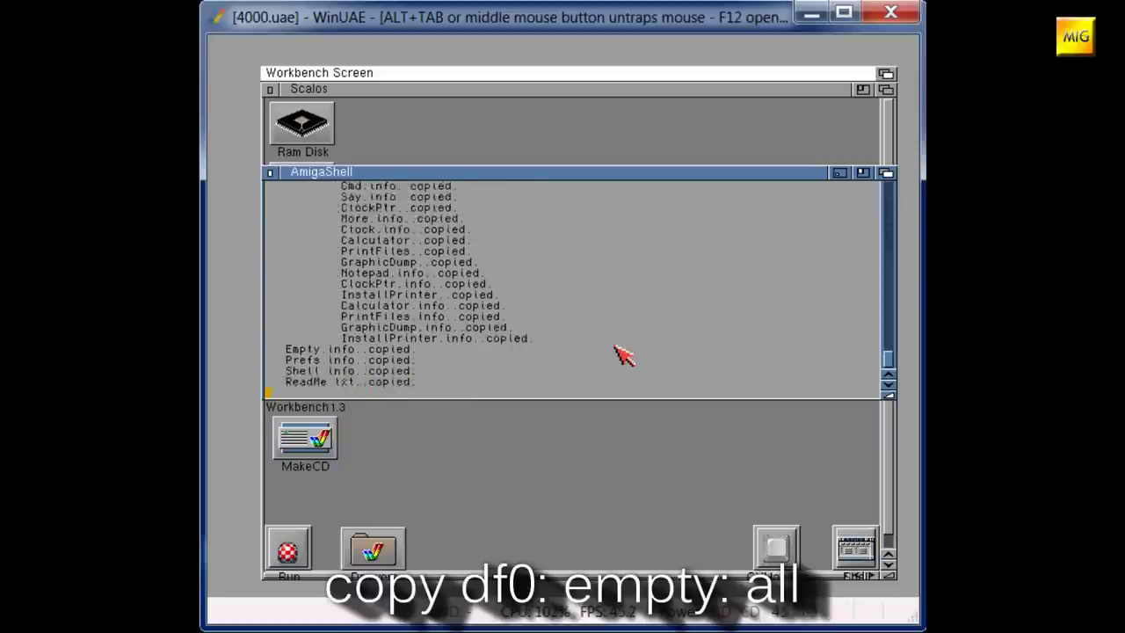
pyautogui.write('copy df1: empty: all')
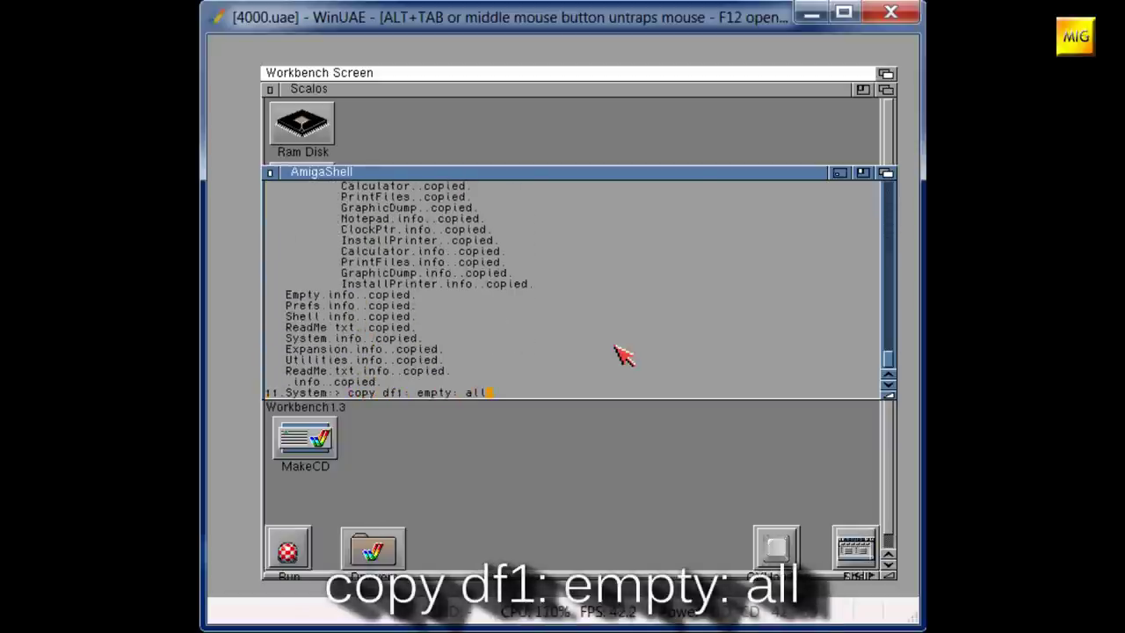
pyautogui.press('Return')
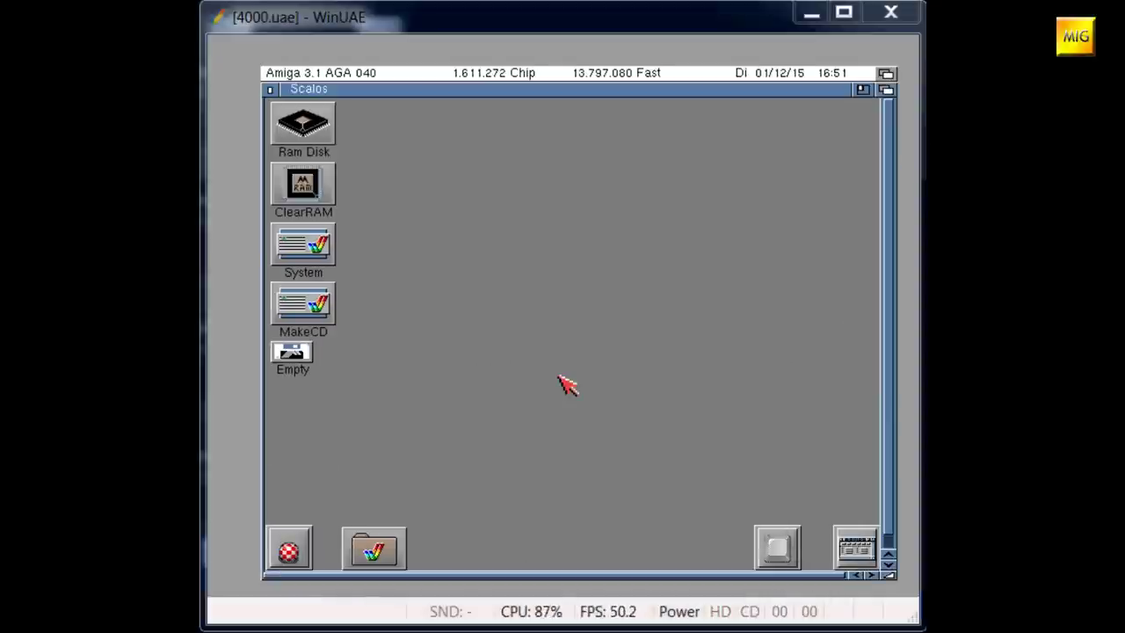
# Copy RMTM from the MakeCD drive to the Empty volume and close the drive's window
pyautogui.click(567, 384)
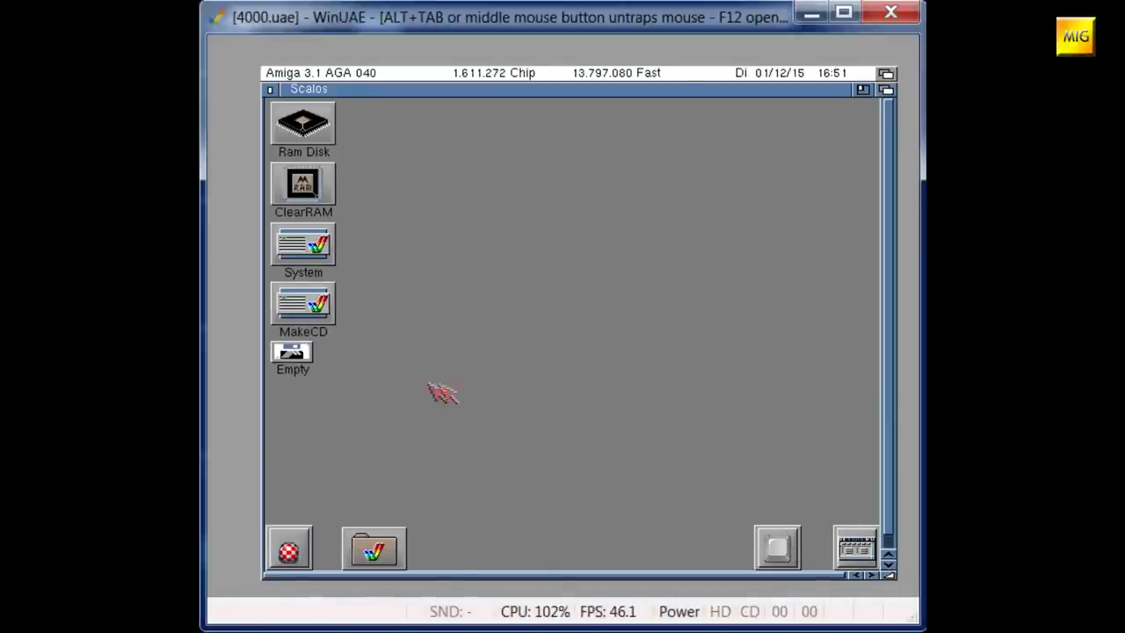
pyautogui.doubleClick(308, 305)
pyautogui.click(578, 397)
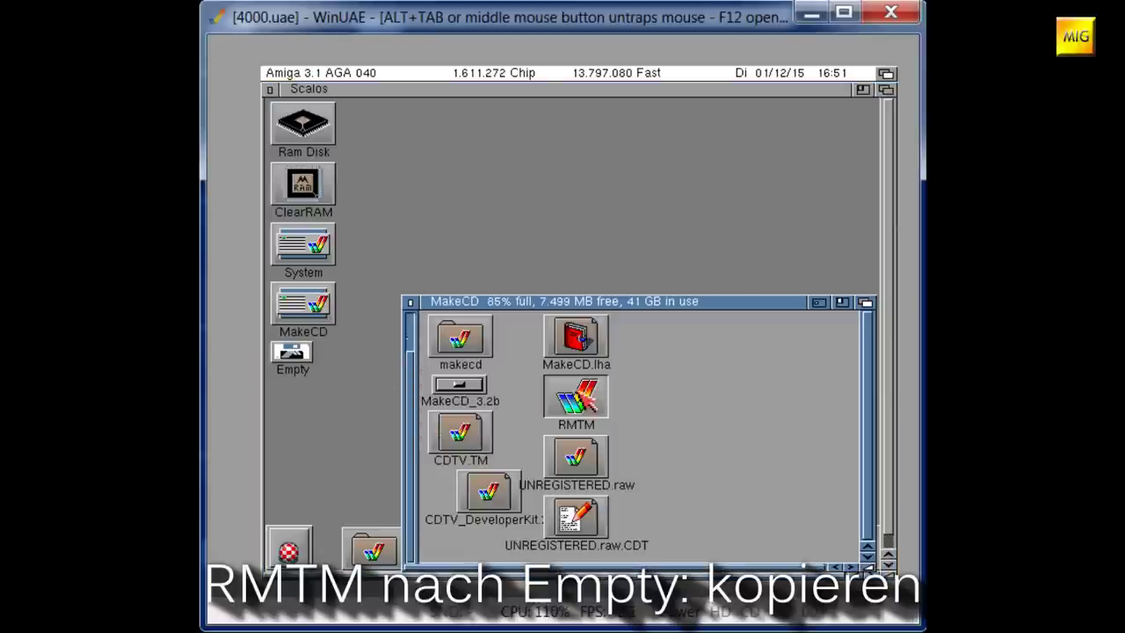
pyautogui.moveTo(579, 397); pyautogui.dragTo(291, 357)
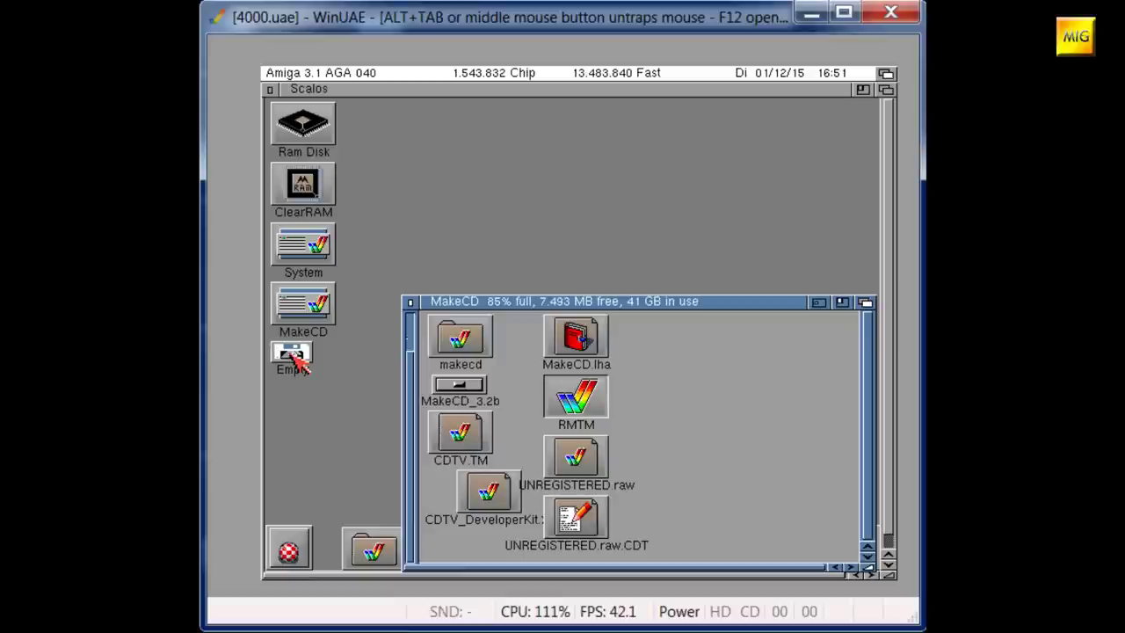
pyautogui.click(413, 302)
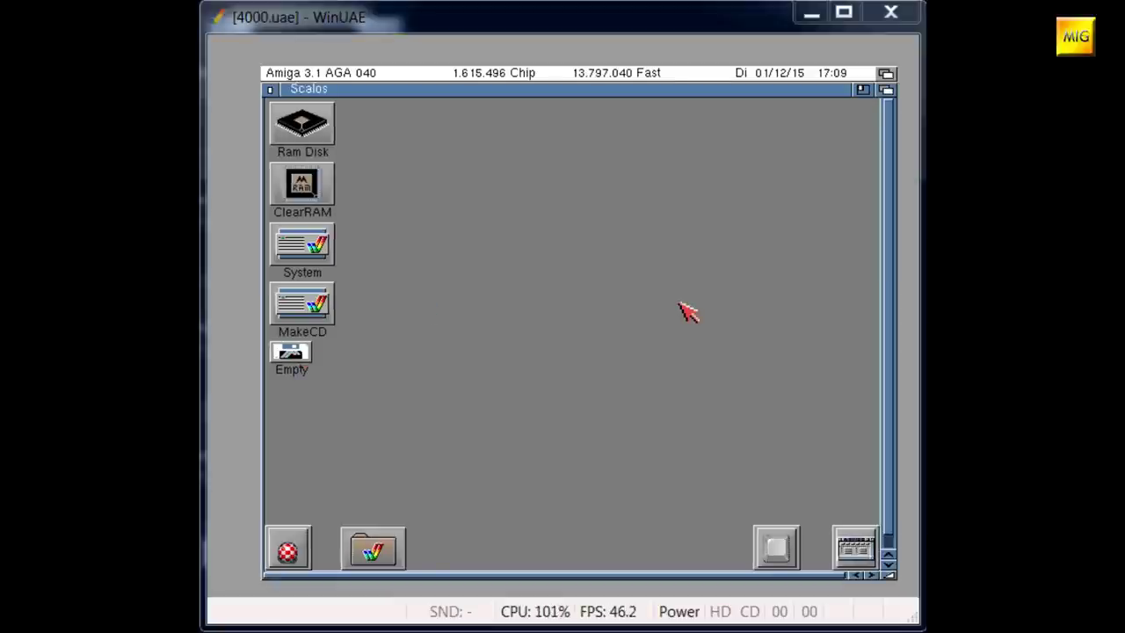
# Open empty:s/startup-sequence in the ed editor from a new Amiga shell
pyautogui.click(687, 311)
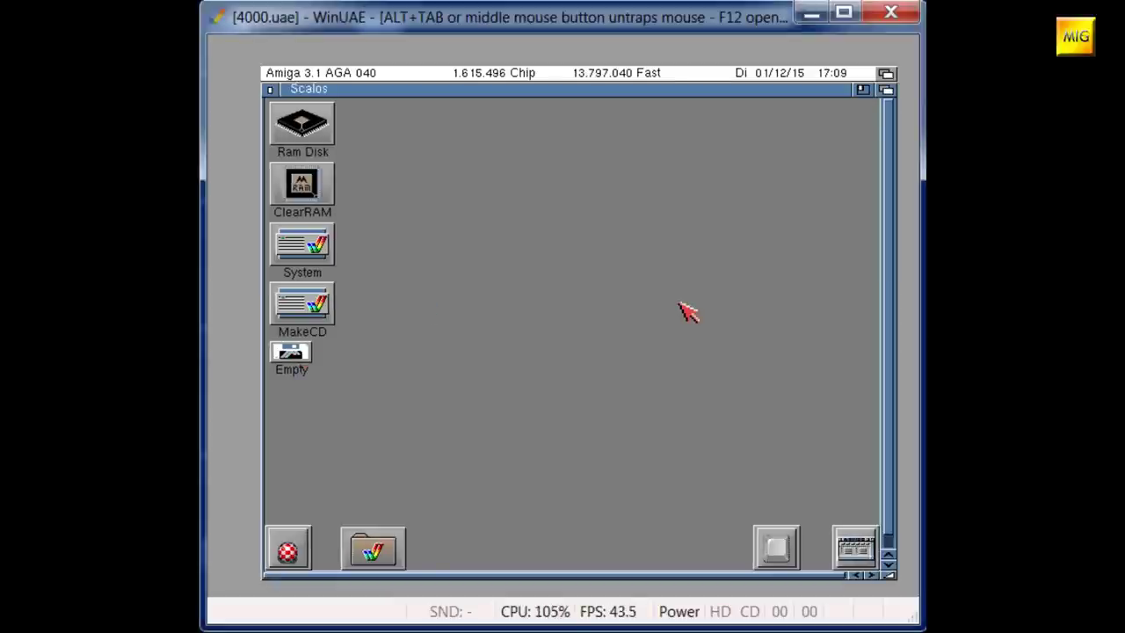
pyautogui.rightClick(546, 311)
pyautogui.moveTo(555, 329)
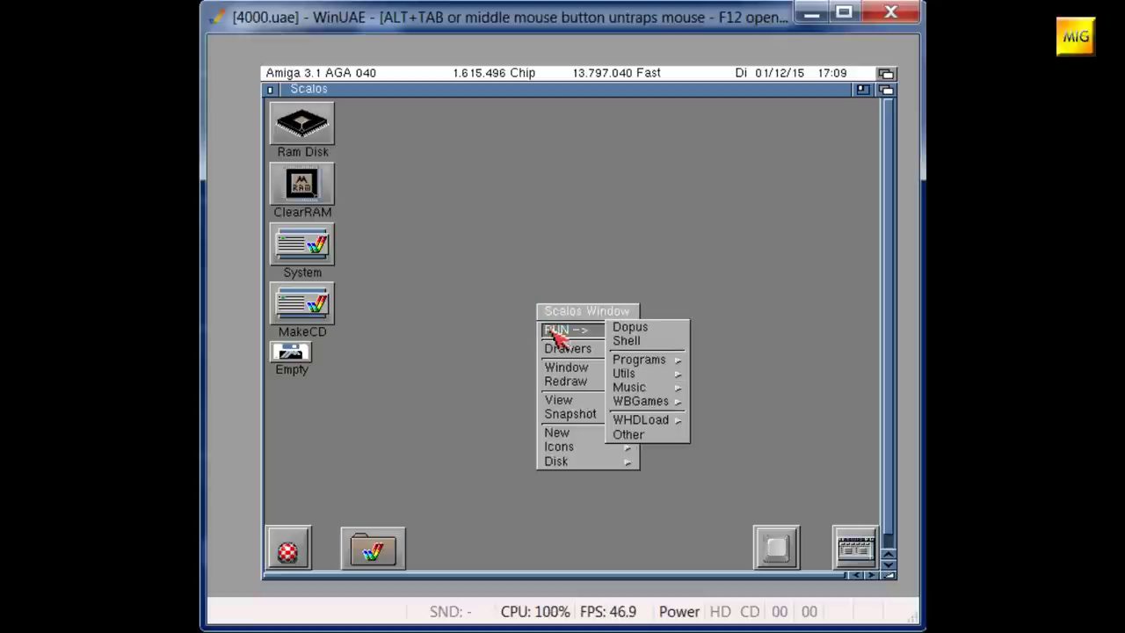
pyautogui.click(640, 343)
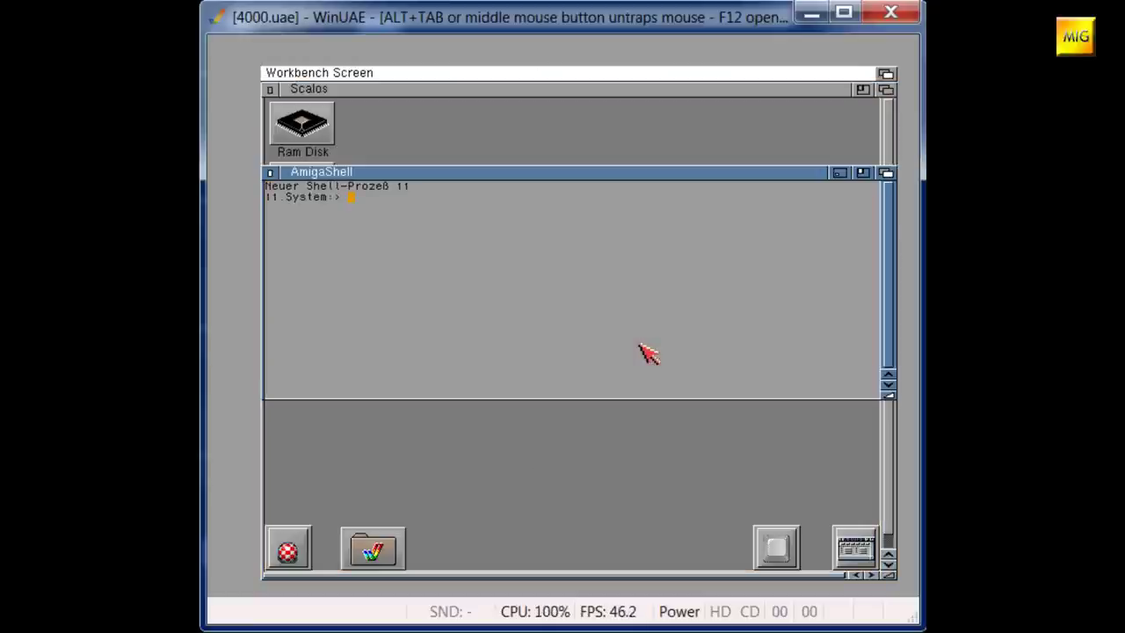
pyautogui.write('ed em')
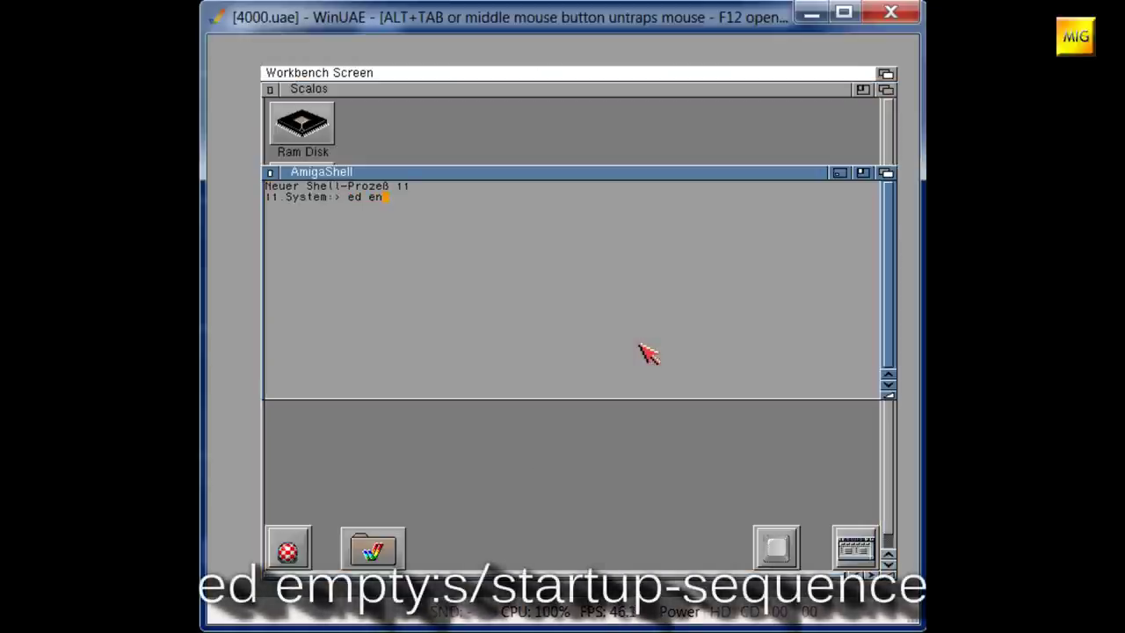
pyautogui.write('pty:s/startup-sequence')
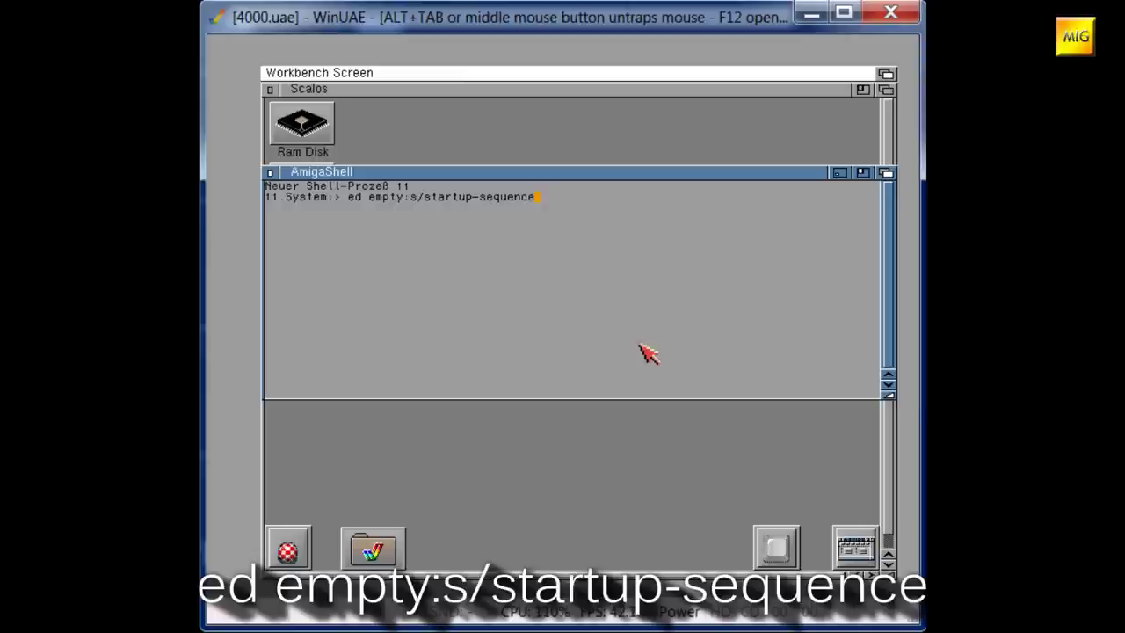
pyautogui.press('Return')
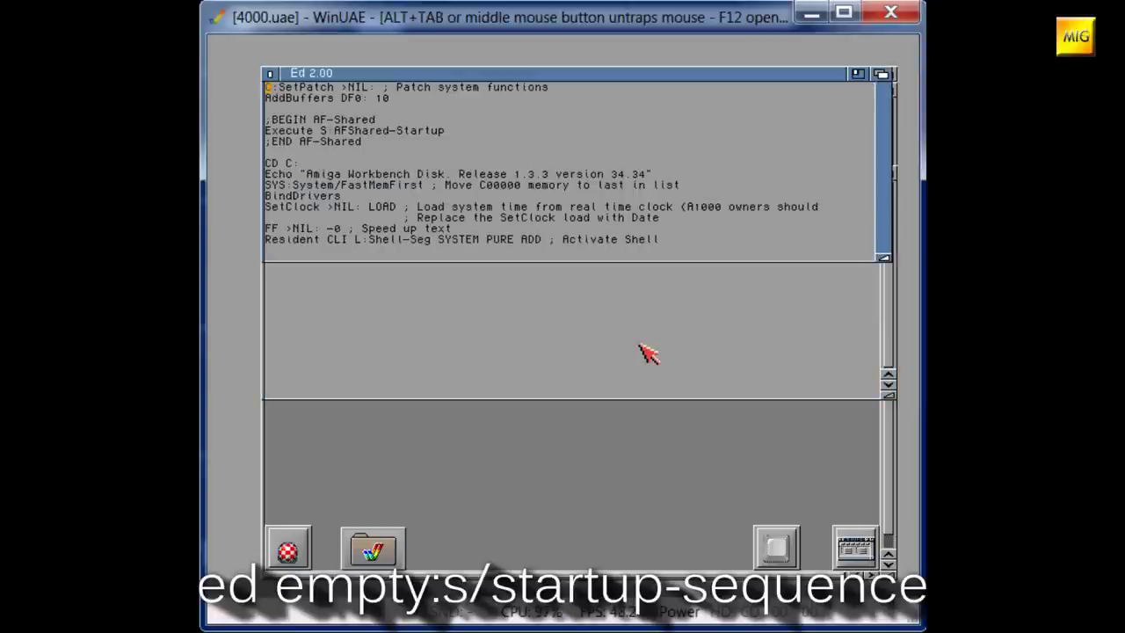
# Add the line sys:RMTM below the AddBuffers line of the startup-sequence, then save and exit the editor
pyautogui.press('Down')
pyautogui.press('Down')
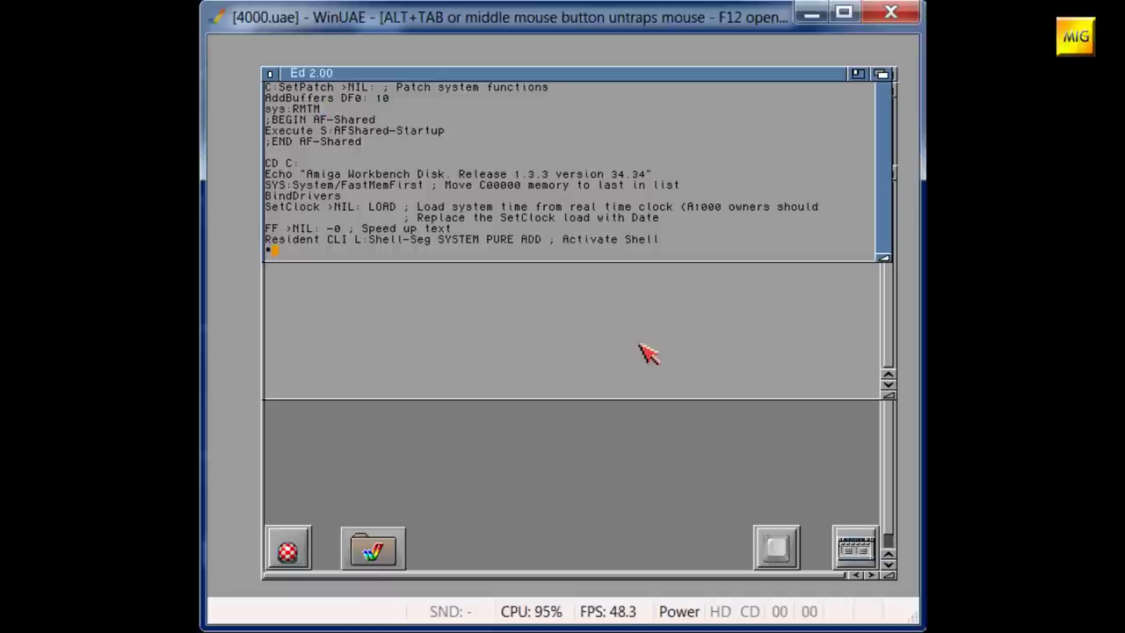
pyautogui.press('Return')
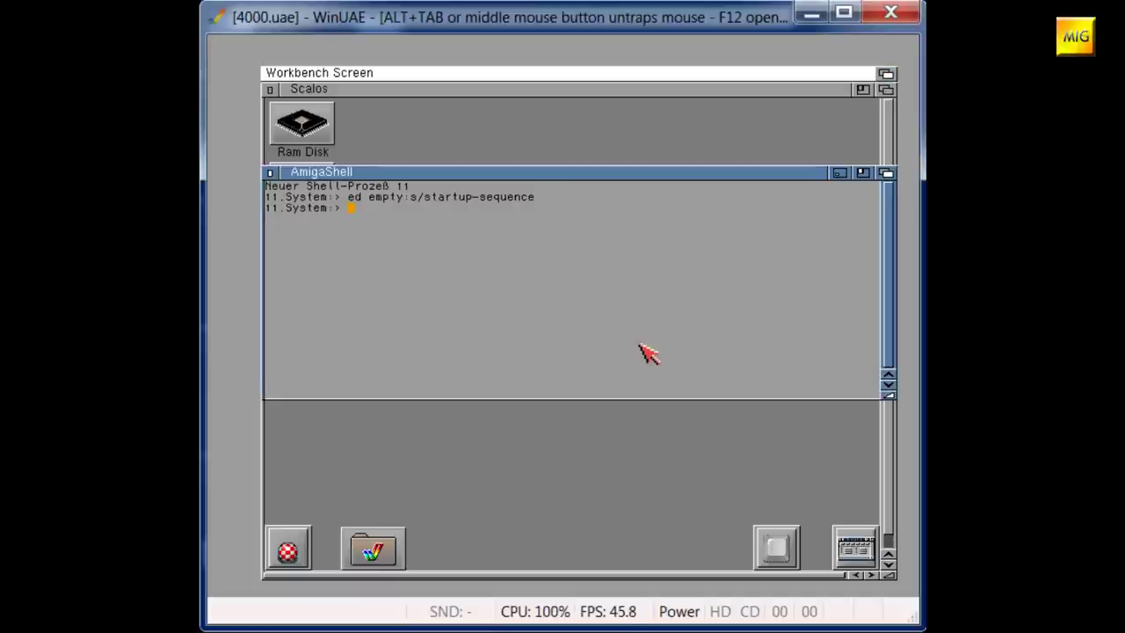
# Extract all files of the MakeCD.lha archive into the MakeCD drive and close the archiver
pyautogui.click(493, 341)
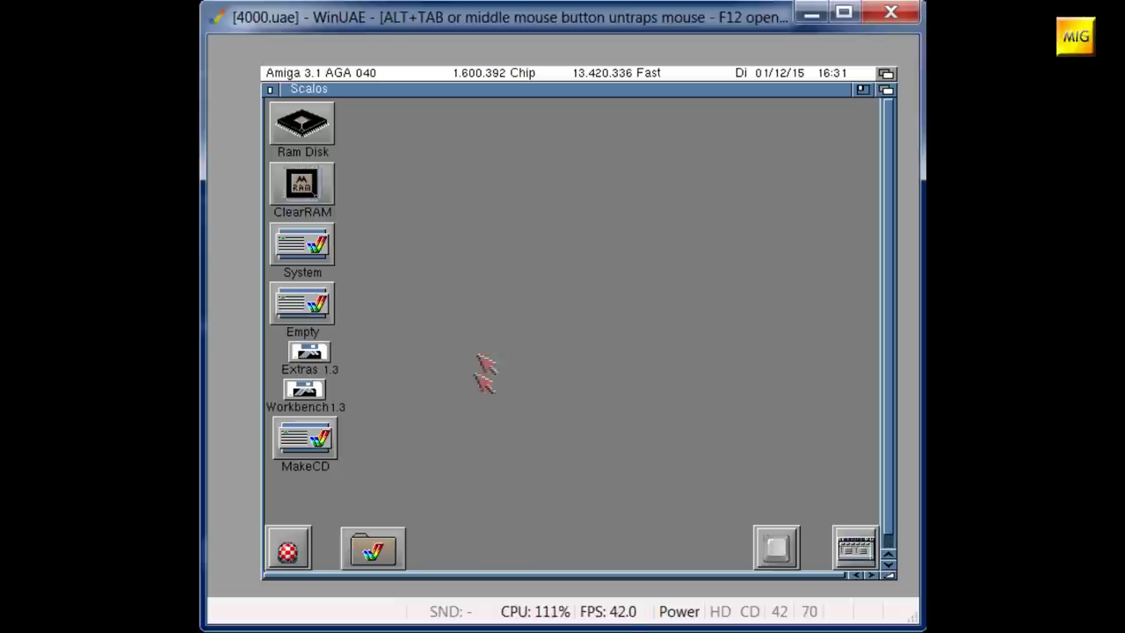
pyautogui.click(303, 442)
pyautogui.doubleClick(303, 440)
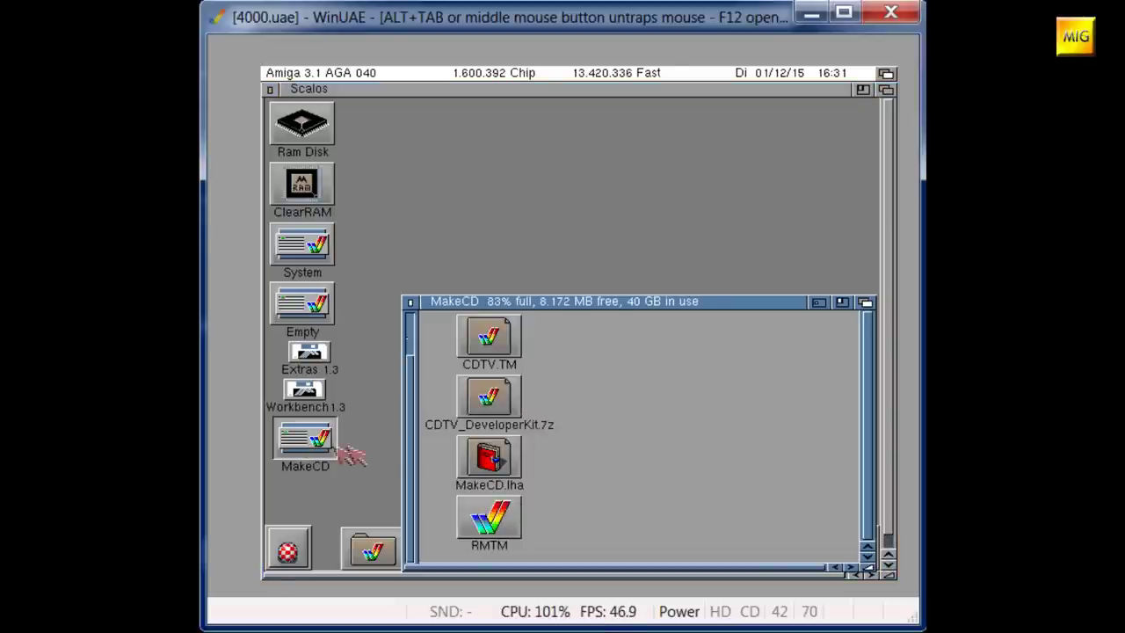
pyautogui.click(505, 450)
pyautogui.doubleClick(503, 453)
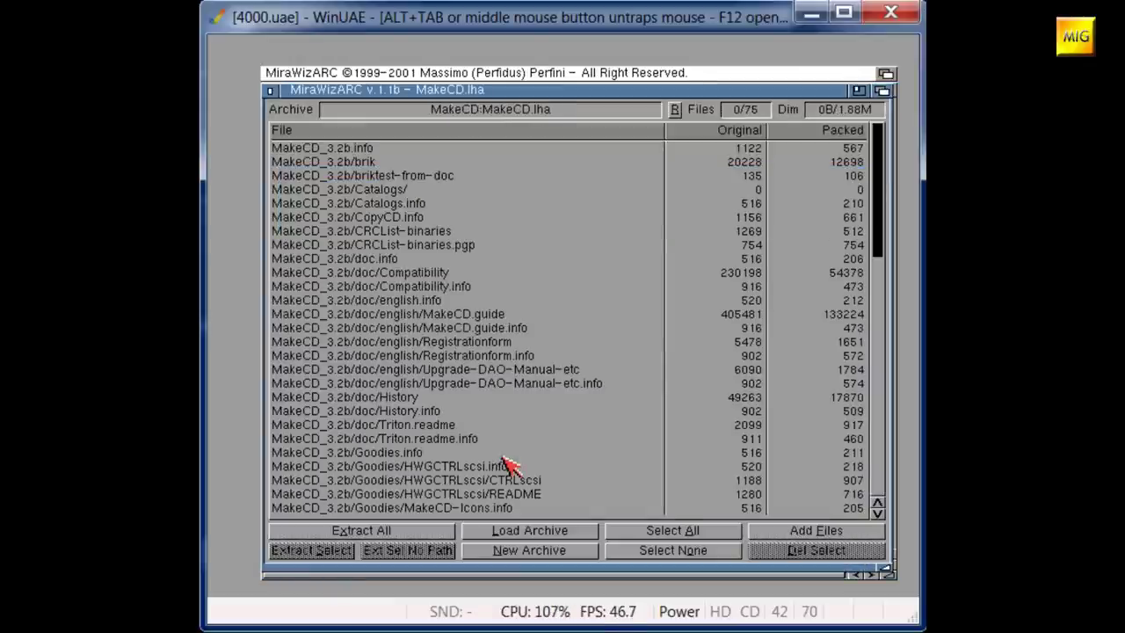
pyautogui.click(408, 533)
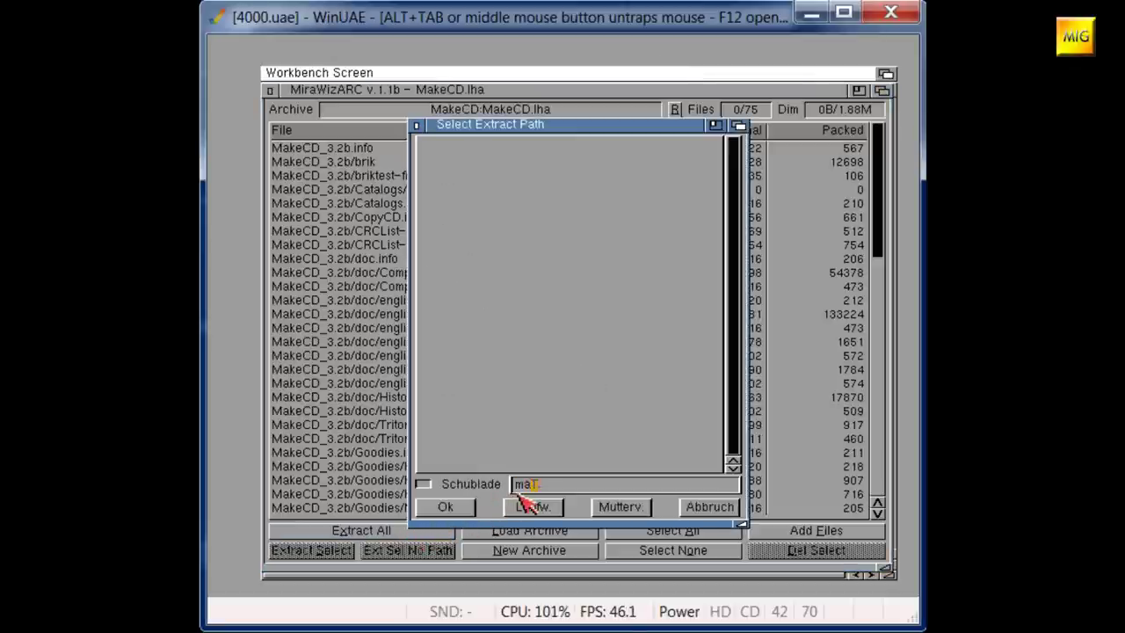
pyautogui.click(445, 508)
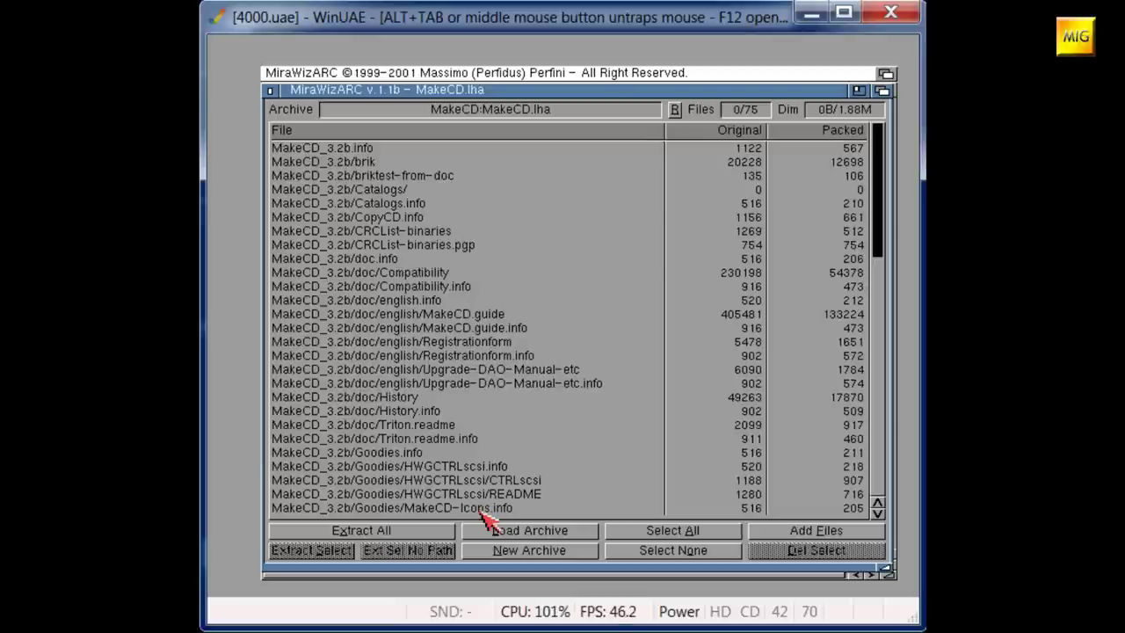
pyautogui.click(272, 92)
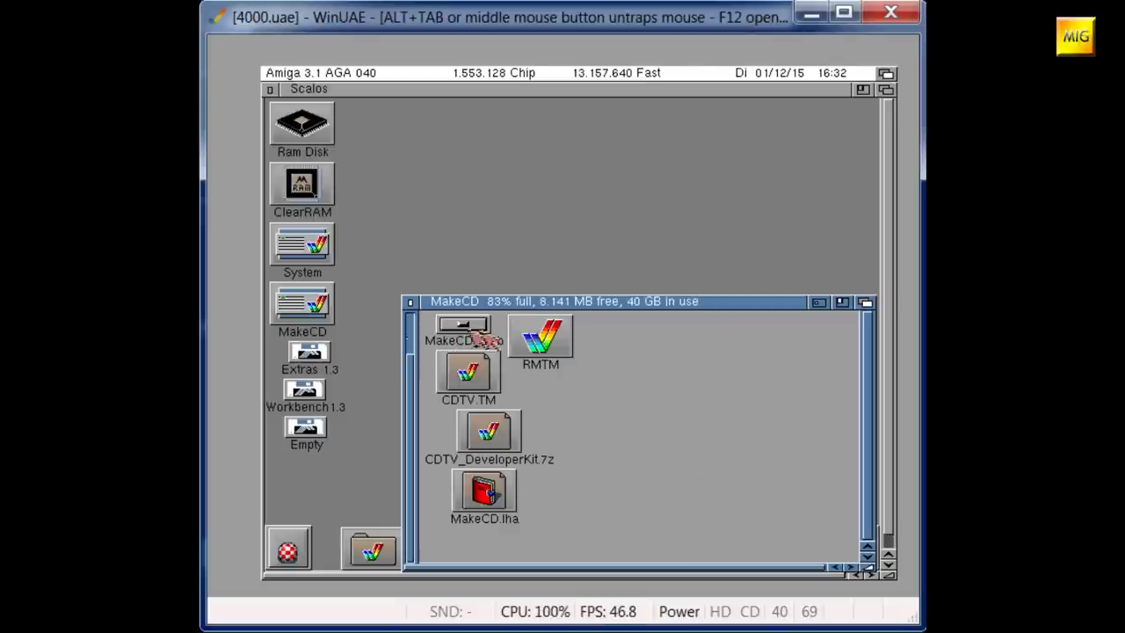
# Start the installer in the MakeCD_3.2b drawer and proceed to the choice of installation directory
pyautogui.middleClick(619, 359)
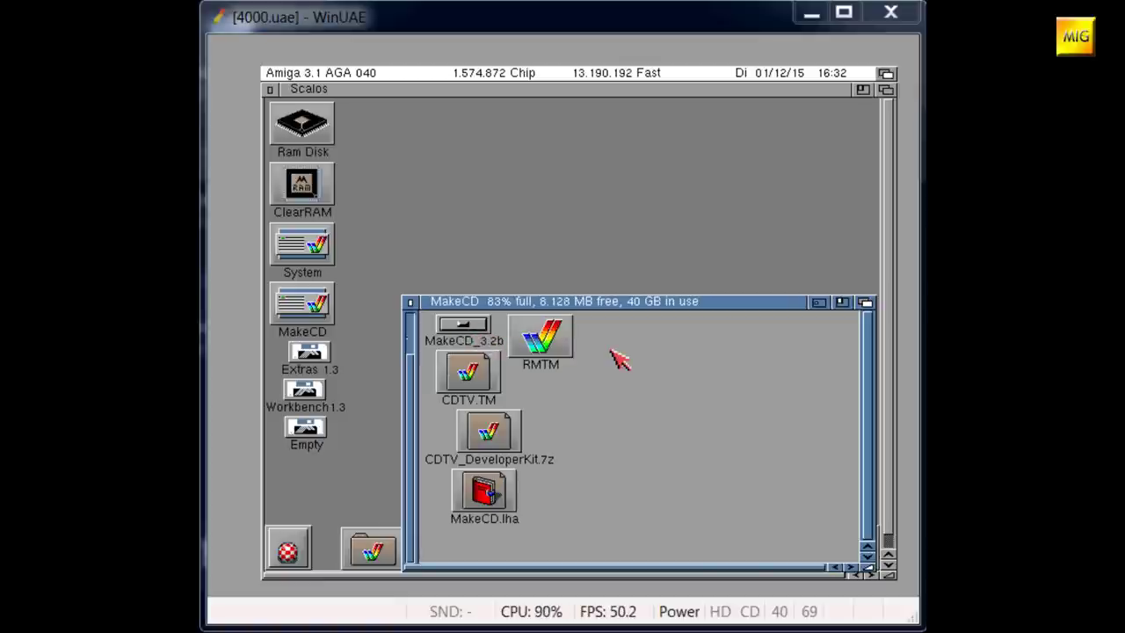
pyautogui.click(620, 359)
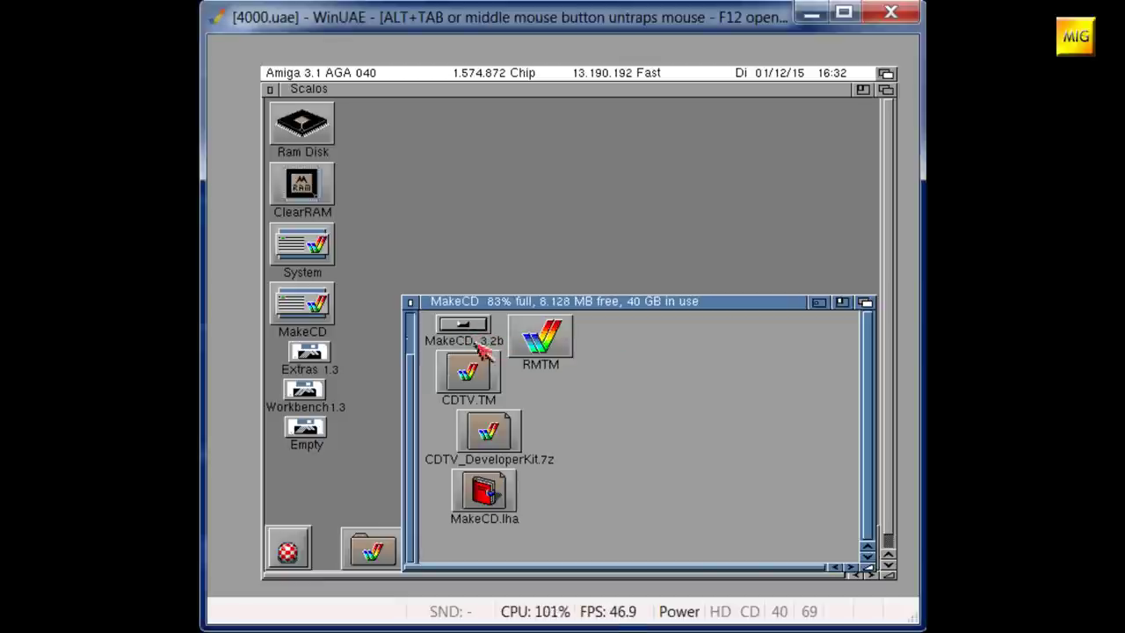
pyautogui.doubleClick(471, 332)
pyautogui.doubleClick(484, 164)
pyautogui.click(475, 420)
pyautogui.click(474, 413)
pyautogui.click(474, 413)
pyautogui.click(475, 432)
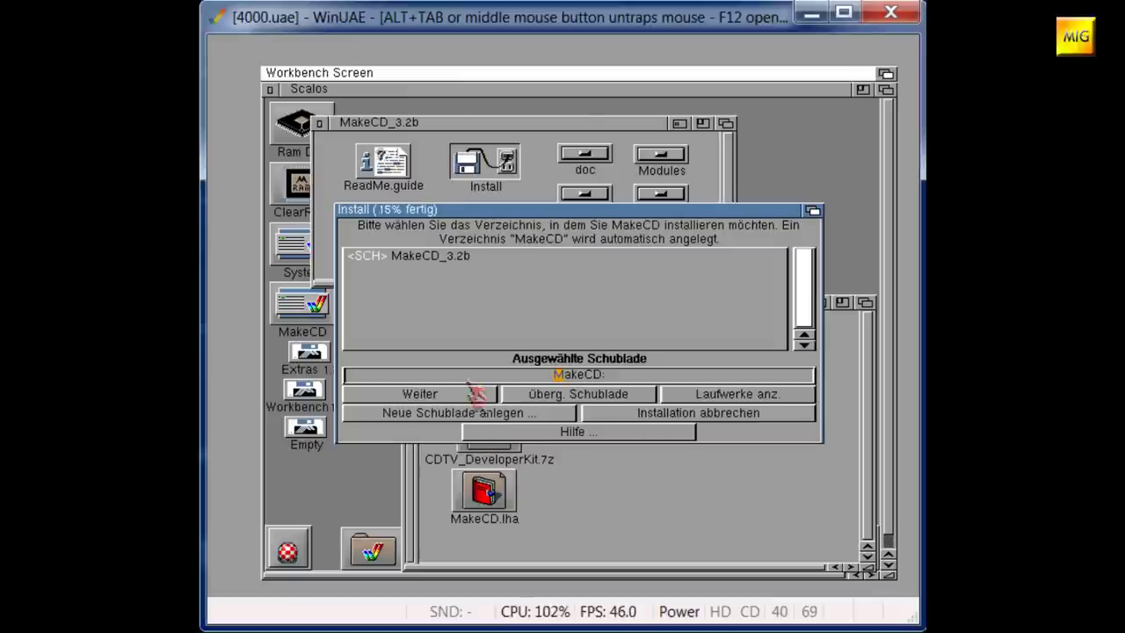
# Create a new drawer MakeCD:makecd with an icon as the MakeCD installation directory
pyautogui.click(549, 410)
pyautogui.click(631, 388)
pyautogui.write('makecd')
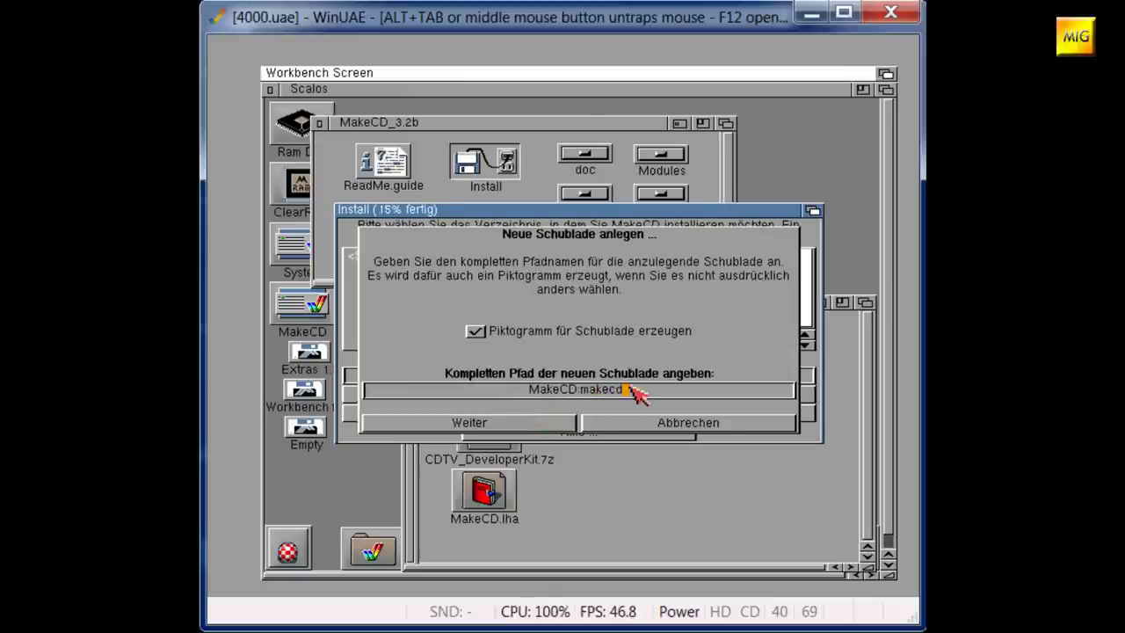
pyautogui.click(477, 427)
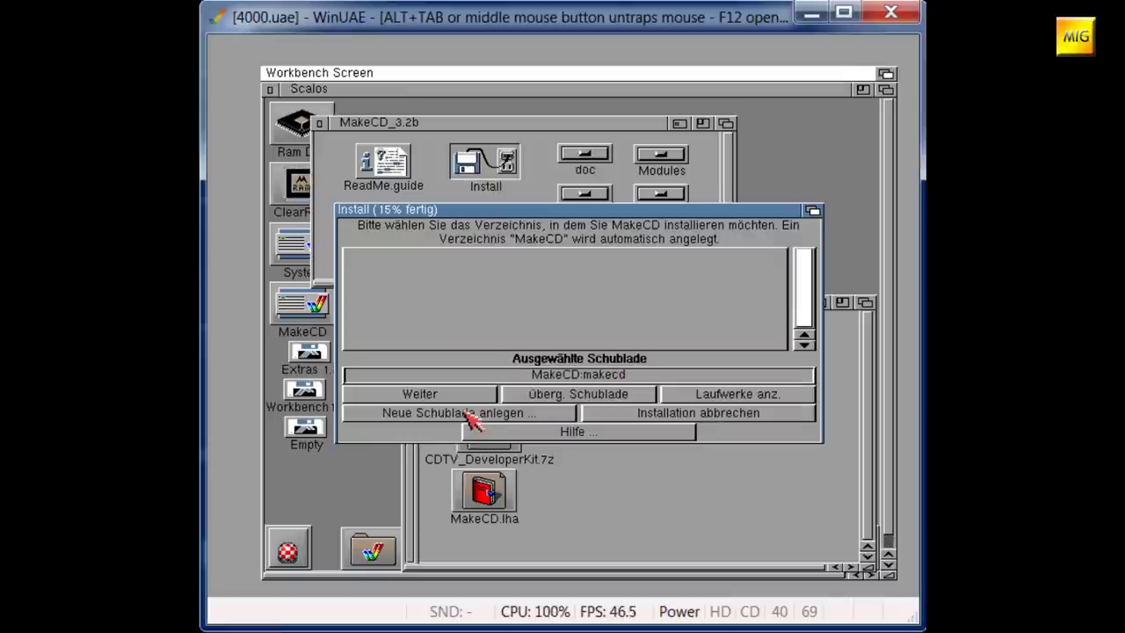
# Choose Deutsch as the language to install, decline the goodies and let the installer copy the MakeCD files
pyautogui.click(498, 257)
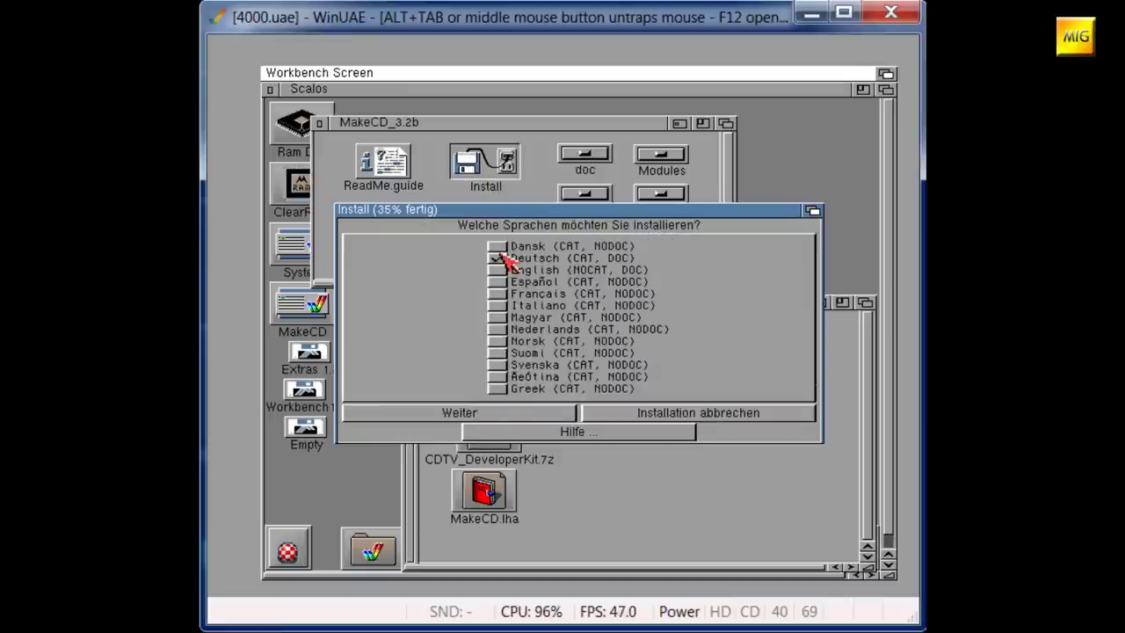
pyautogui.click(477, 413)
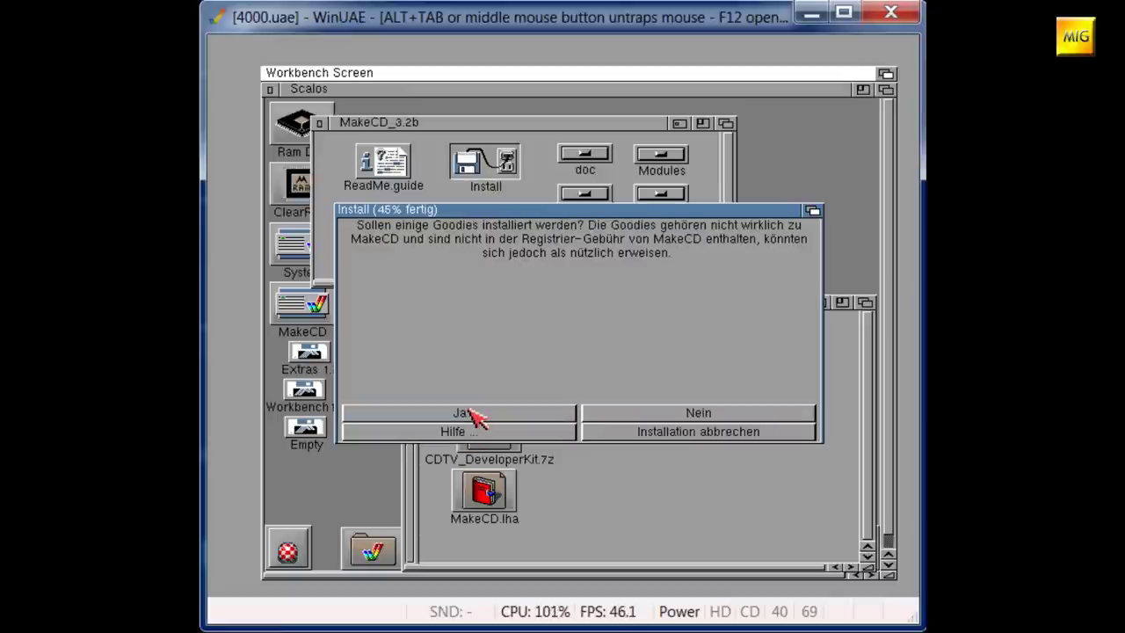
pyautogui.click(669, 417)
pyautogui.click(536, 430)
pyautogui.click(536, 431)
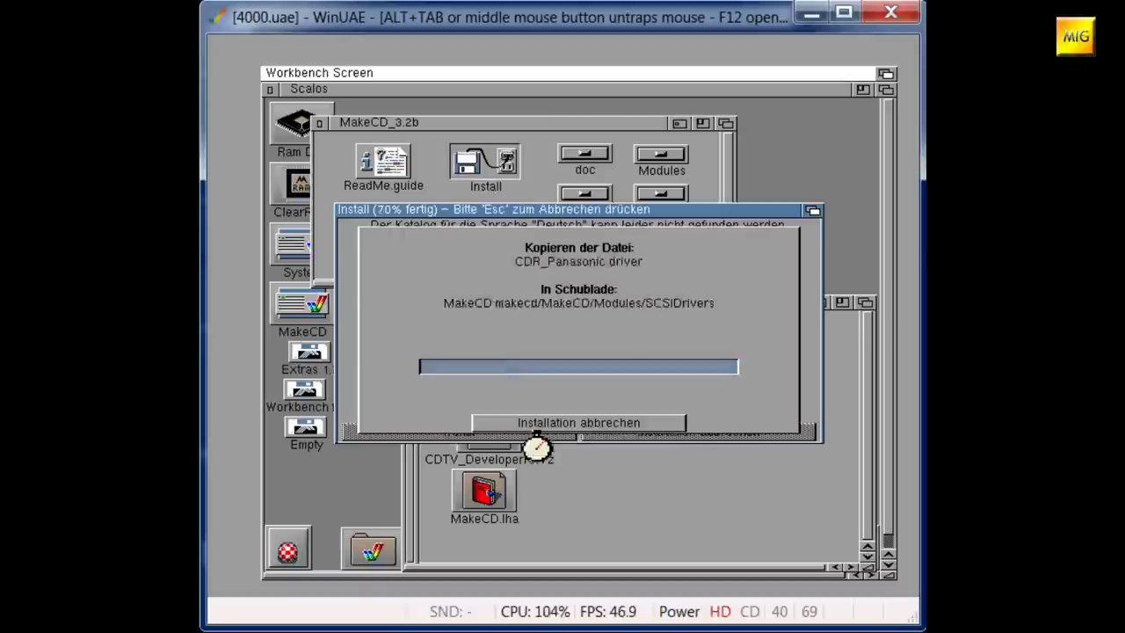
pyautogui.click(547, 410)
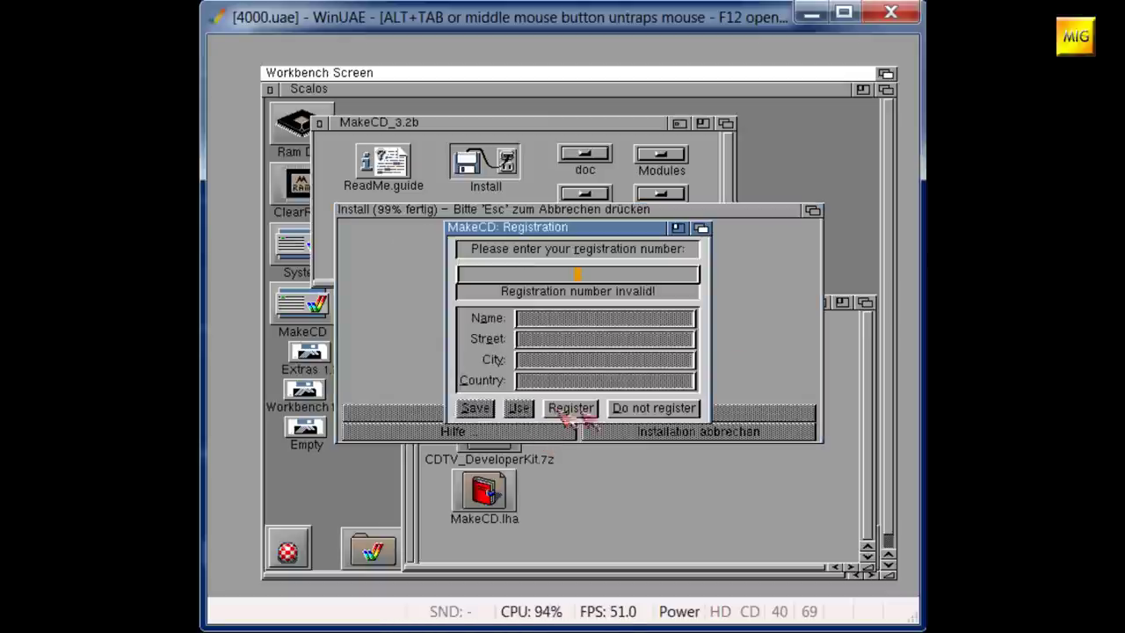
# Skip the MakeCD registration, acknowledge the unregistered version notice and choose the Expert interface mode
pyautogui.click(635, 410)
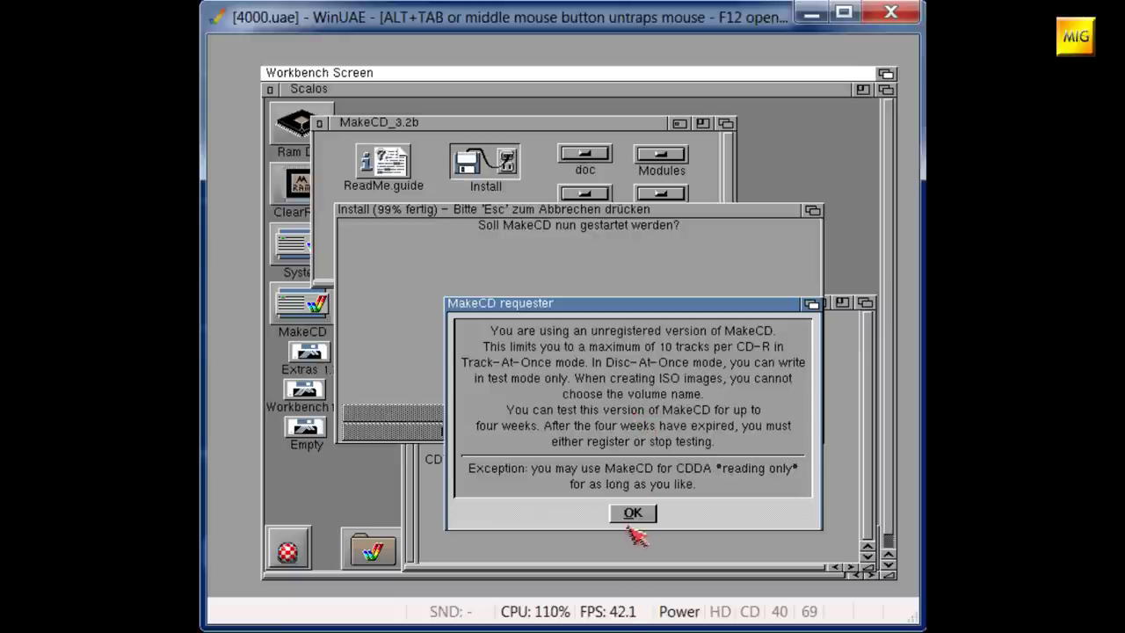
pyautogui.click(633, 514)
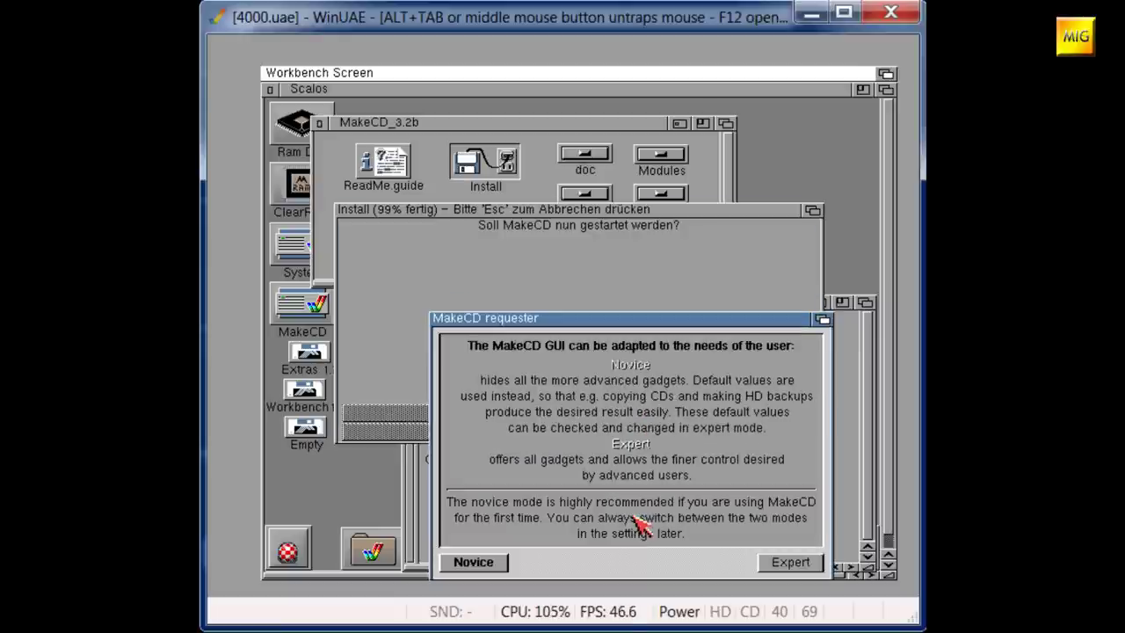
pyautogui.moveTo(621, 322)
pyautogui.mouseDown()
pyautogui.moveTo(510, 206)
pyautogui.moveTo(582, 204)
pyautogui.mouseUp()
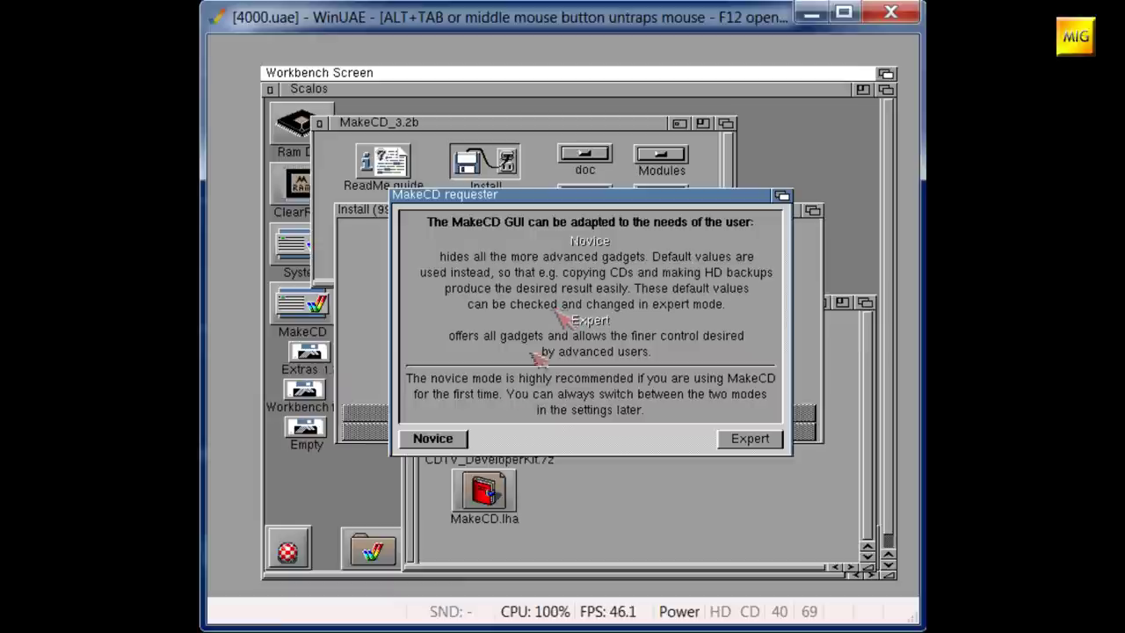
pyautogui.click(766, 438)
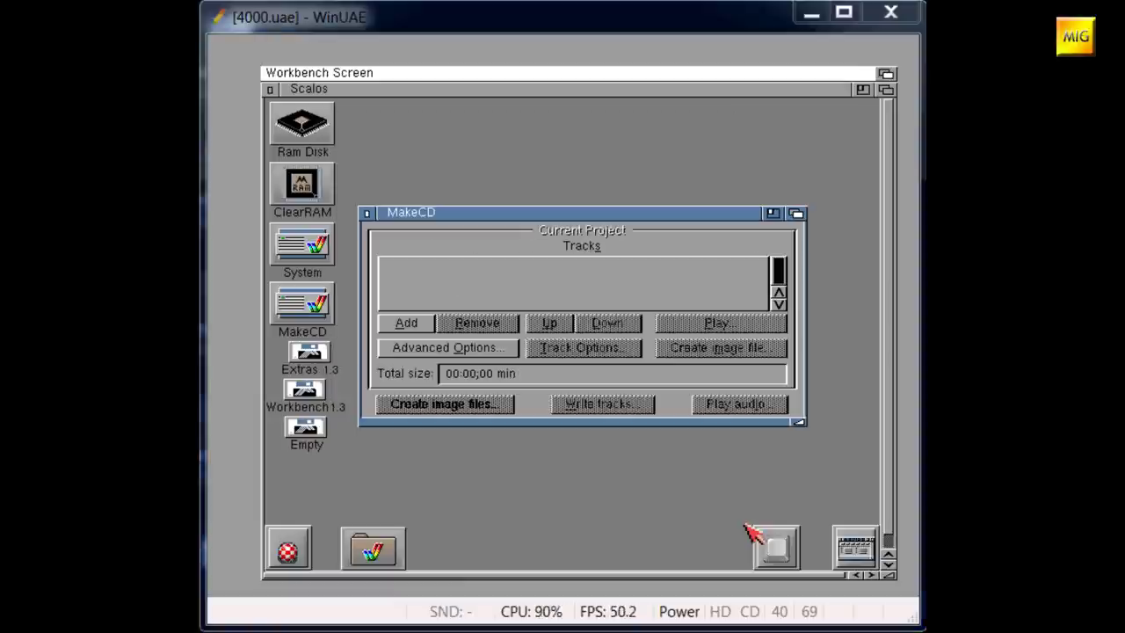
# Add a data track to the MakeCD project and set its target to Use image file
pyautogui.click(754, 538)
pyautogui.click(407, 326)
pyautogui.moveTo(576, 244); pyautogui.dragTo(431, 151)
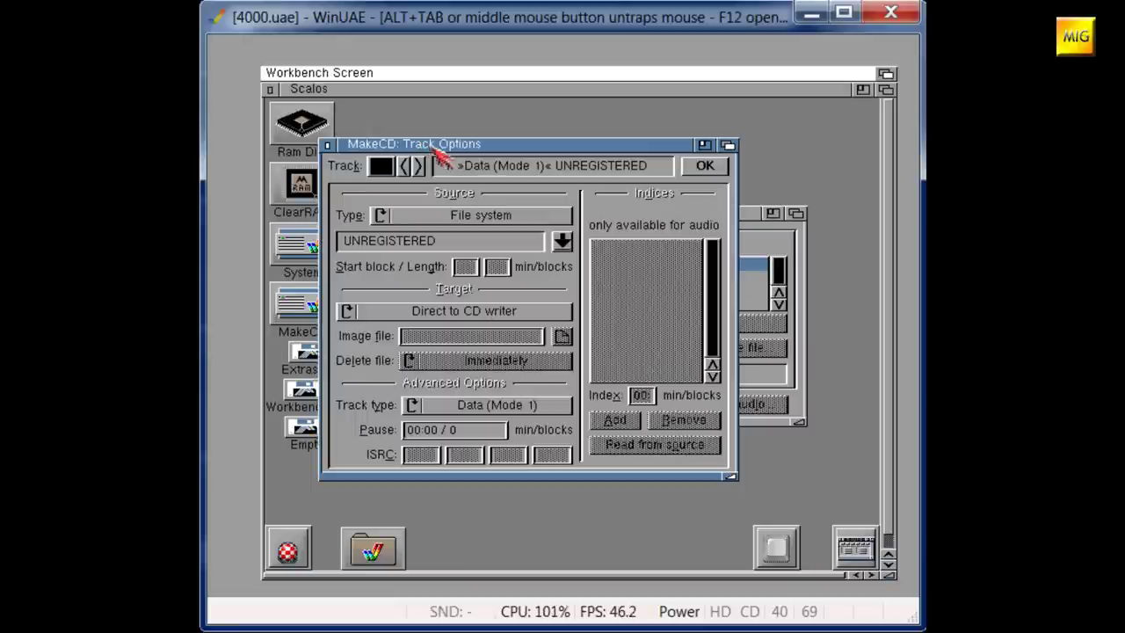
pyautogui.moveTo(450, 219)
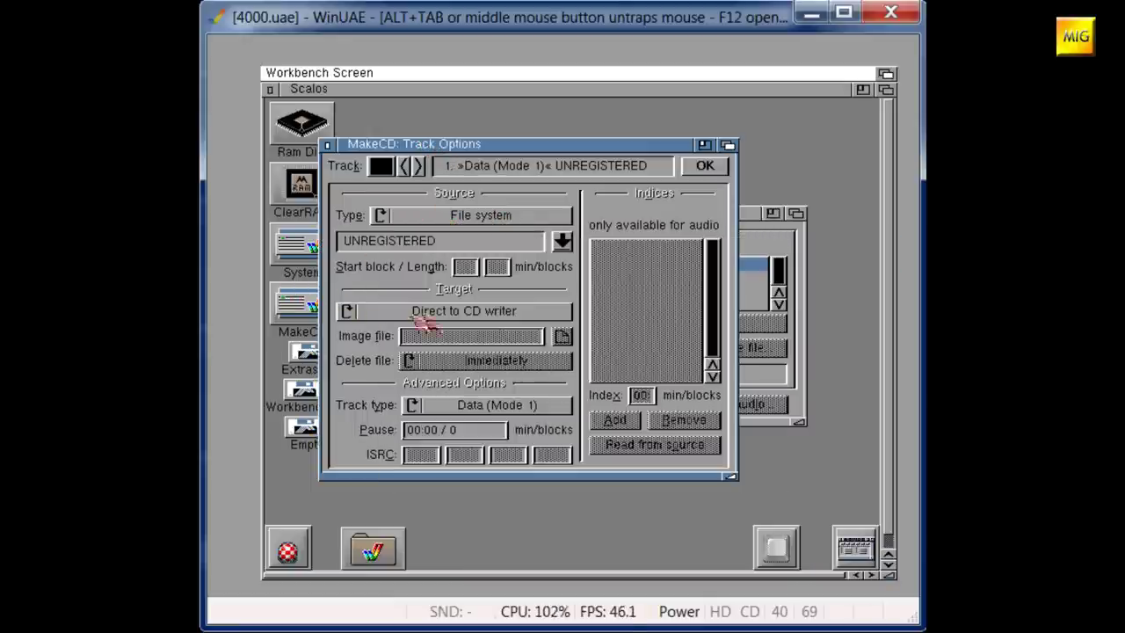
pyautogui.moveTo(437, 321)
pyautogui.click(380, 316)
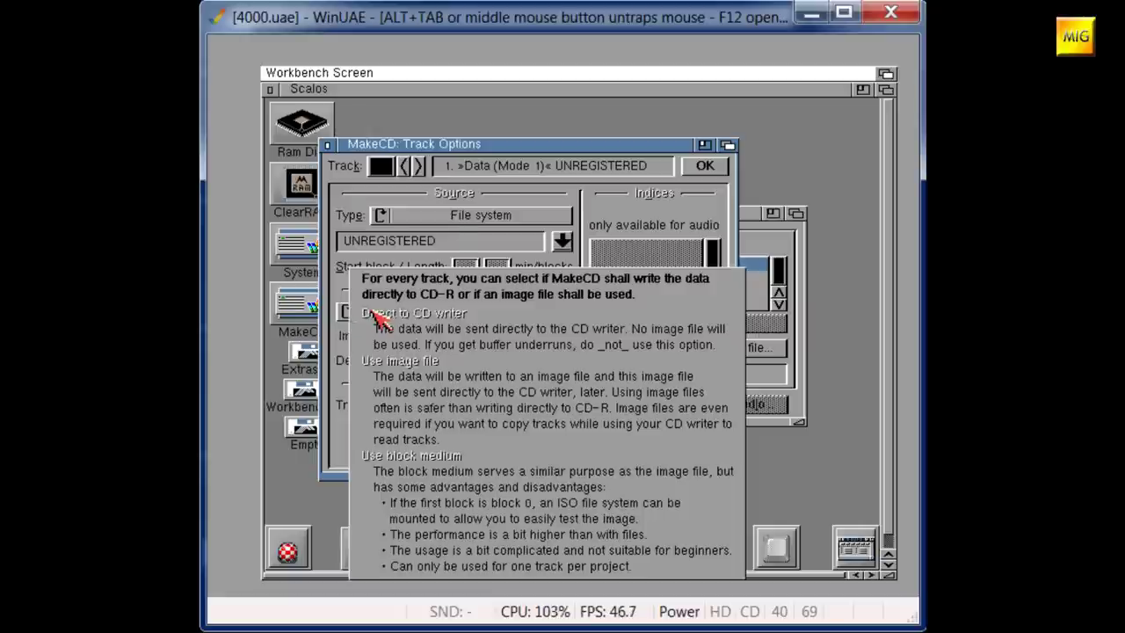
pyautogui.click(472, 367)
pyautogui.click(461, 376)
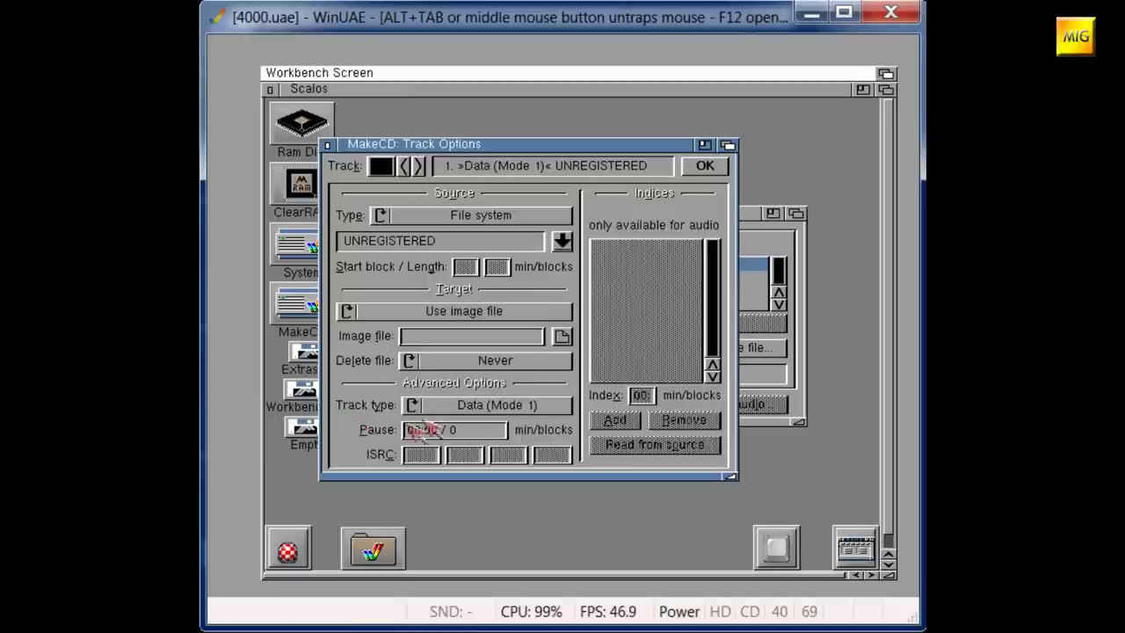
# Open the ISO image preferences from the track's source and add the Empty: volume as source directory
pyautogui.moveTo(459, 411)
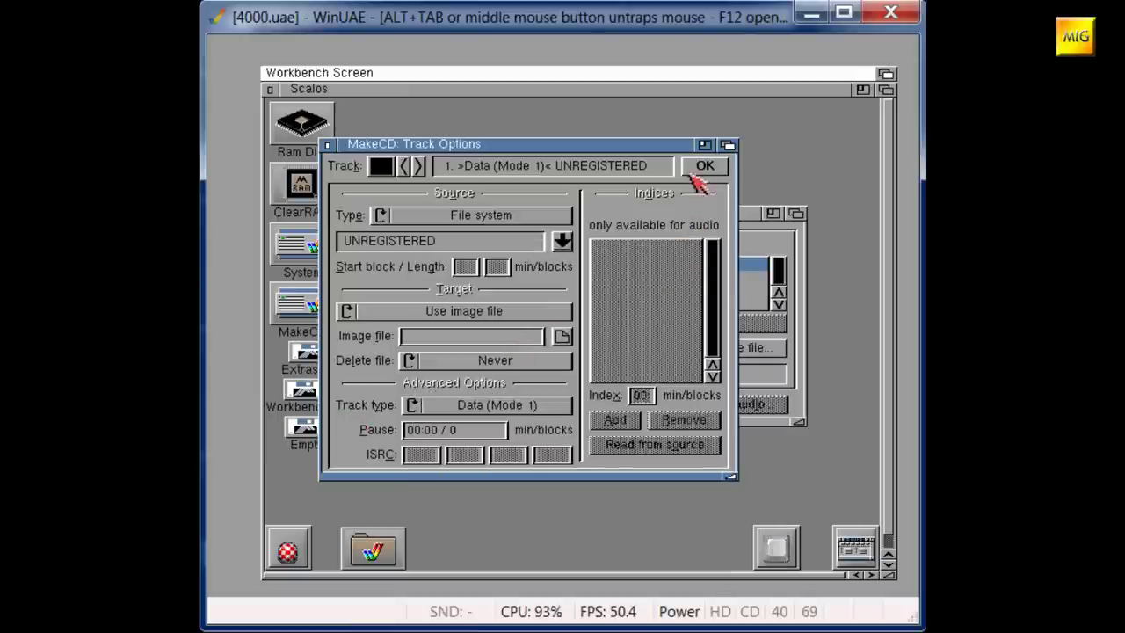
pyautogui.moveTo(620, 396)
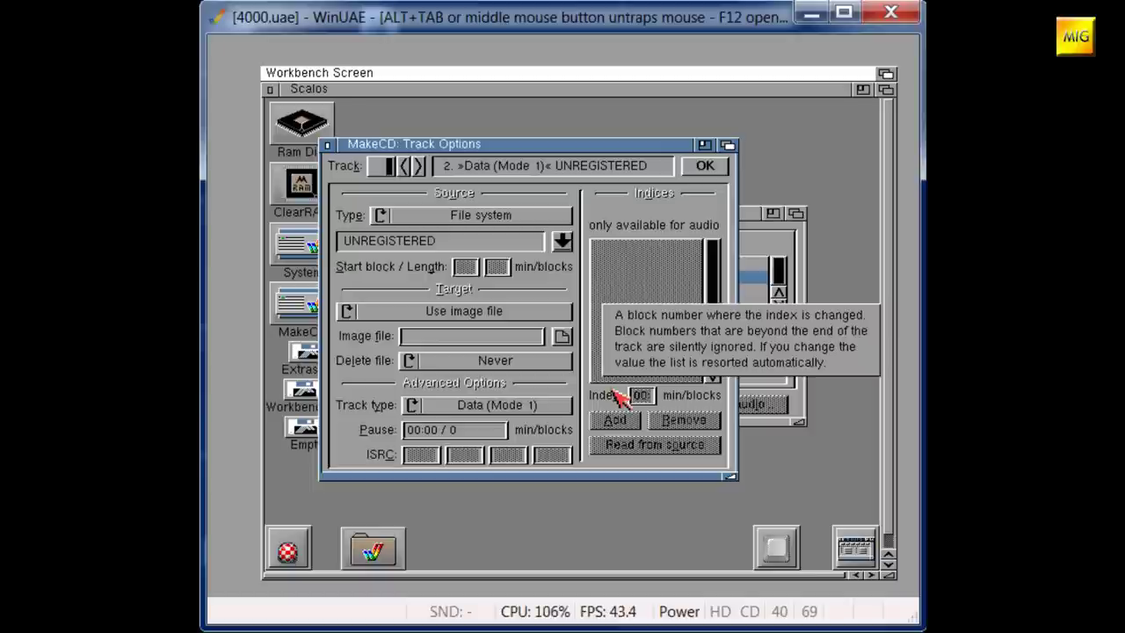
pyautogui.click(565, 249)
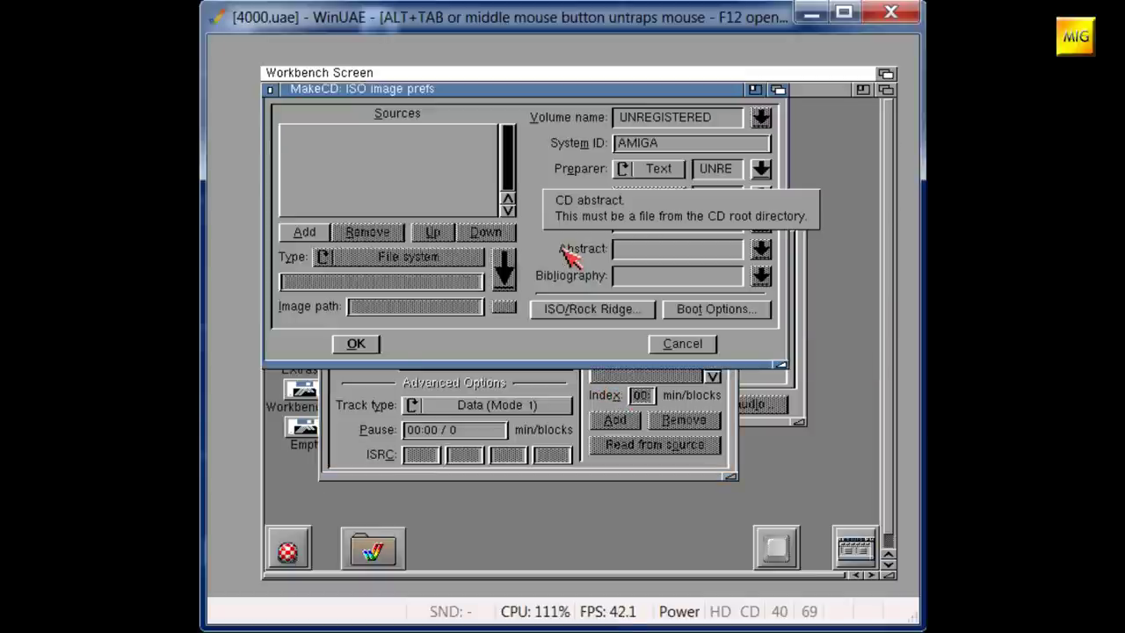
pyautogui.click(318, 238)
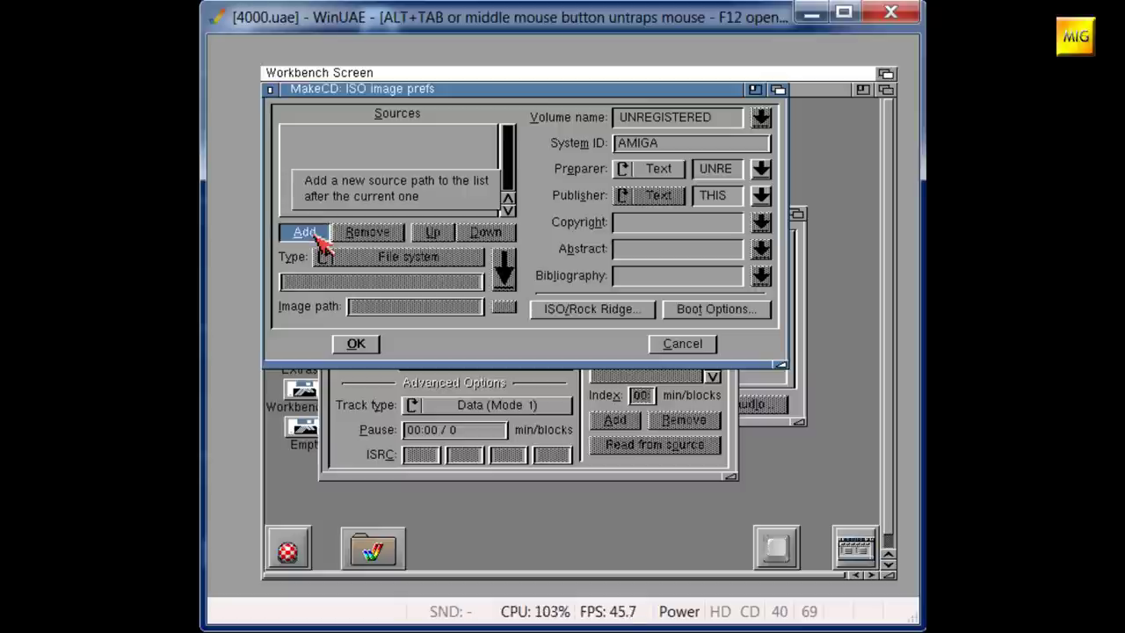
pyautogui.doubleClick(374, 143)
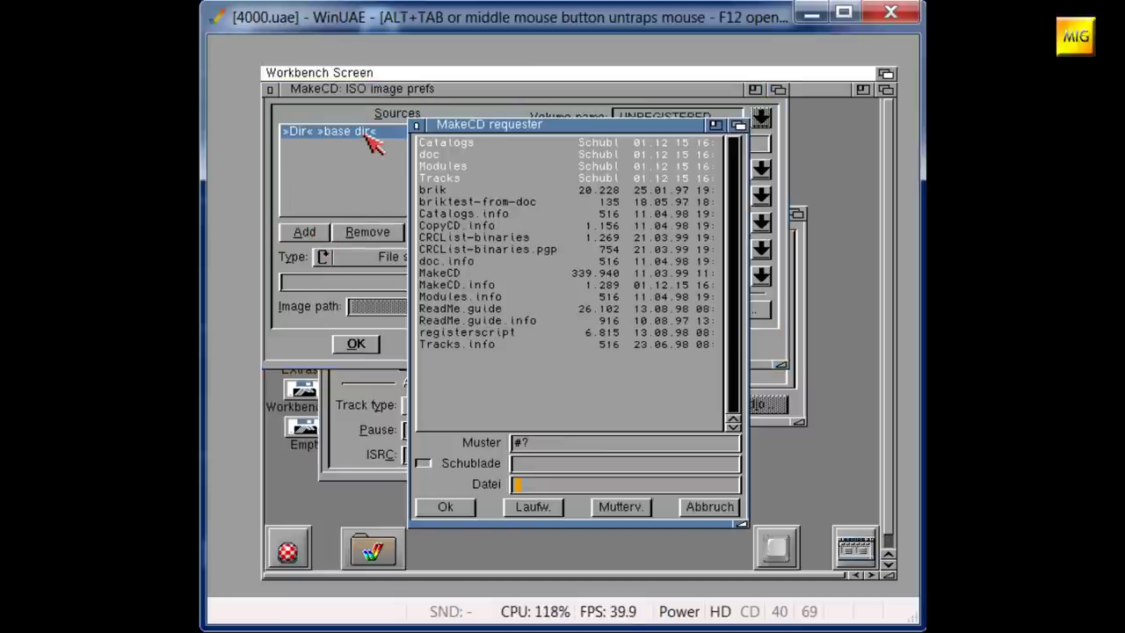
pyautogui.click(547, 510)
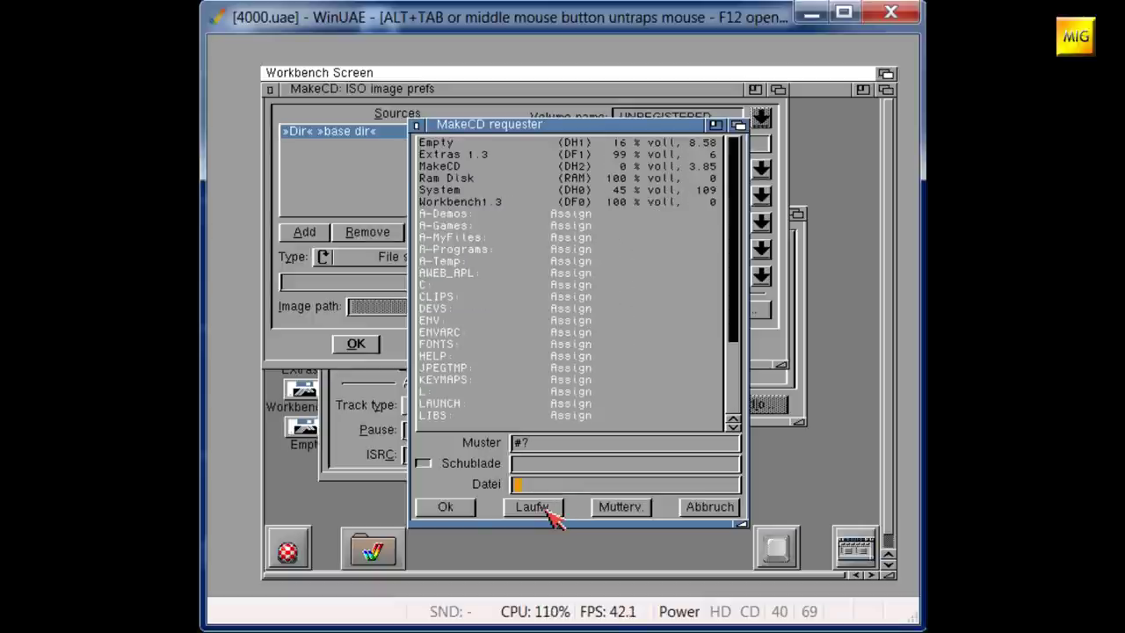
pyautogui.click(453, 143)
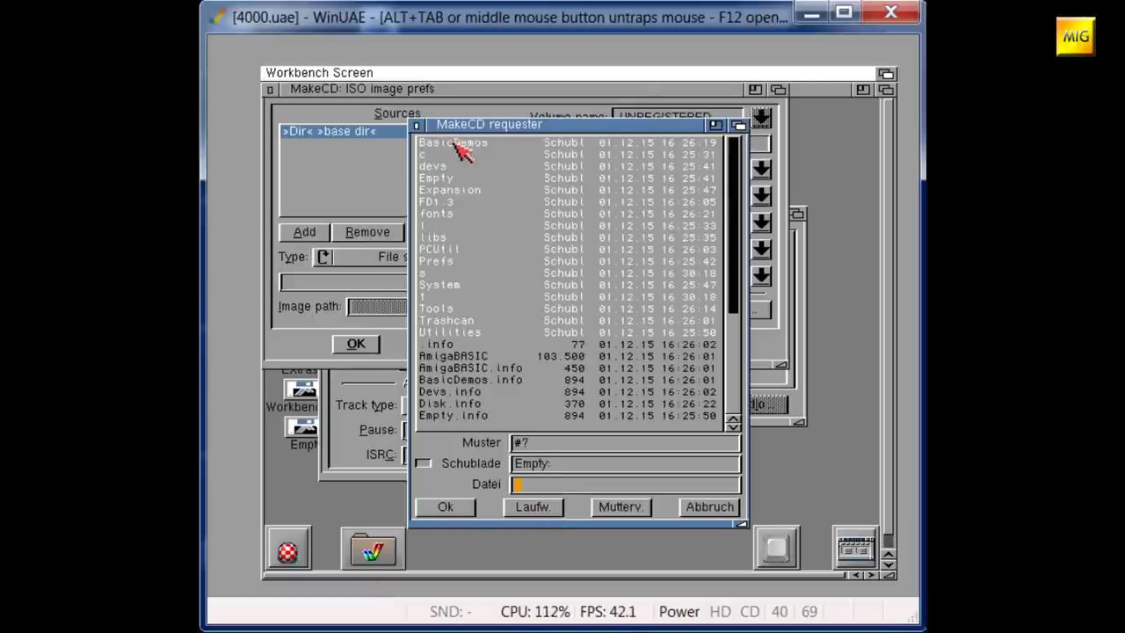
pyautogui.click(450, 507)
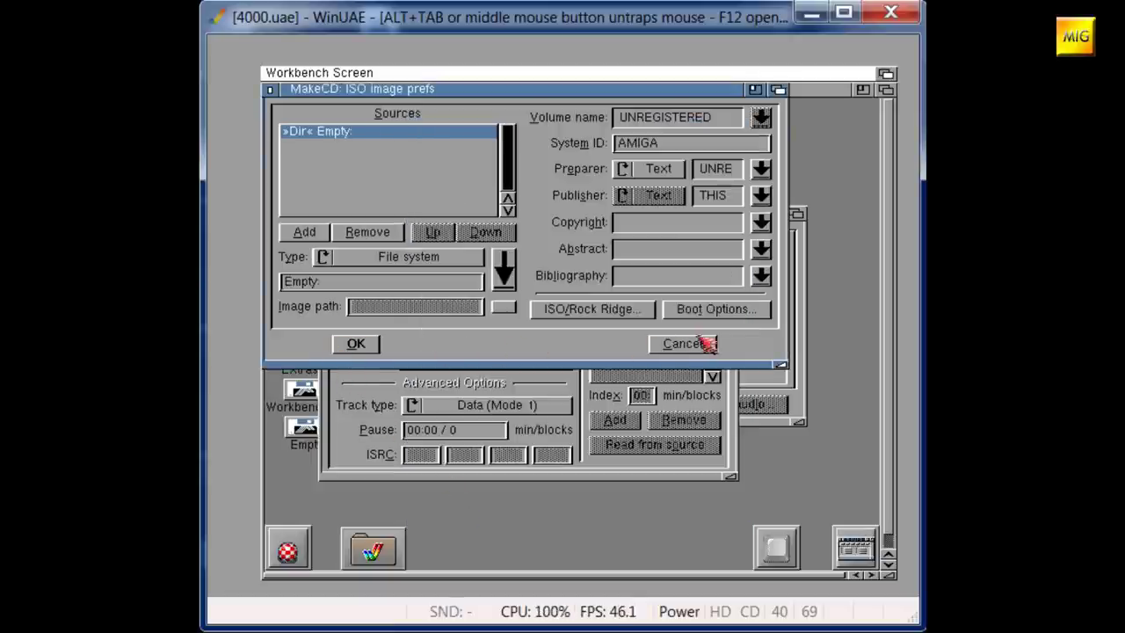
# Add CDTV settings to the image with MakeCD:CDTV.TM as trademark file, then save the boot options and accept the ISO image preferences
pyautogui.click(724, 317)
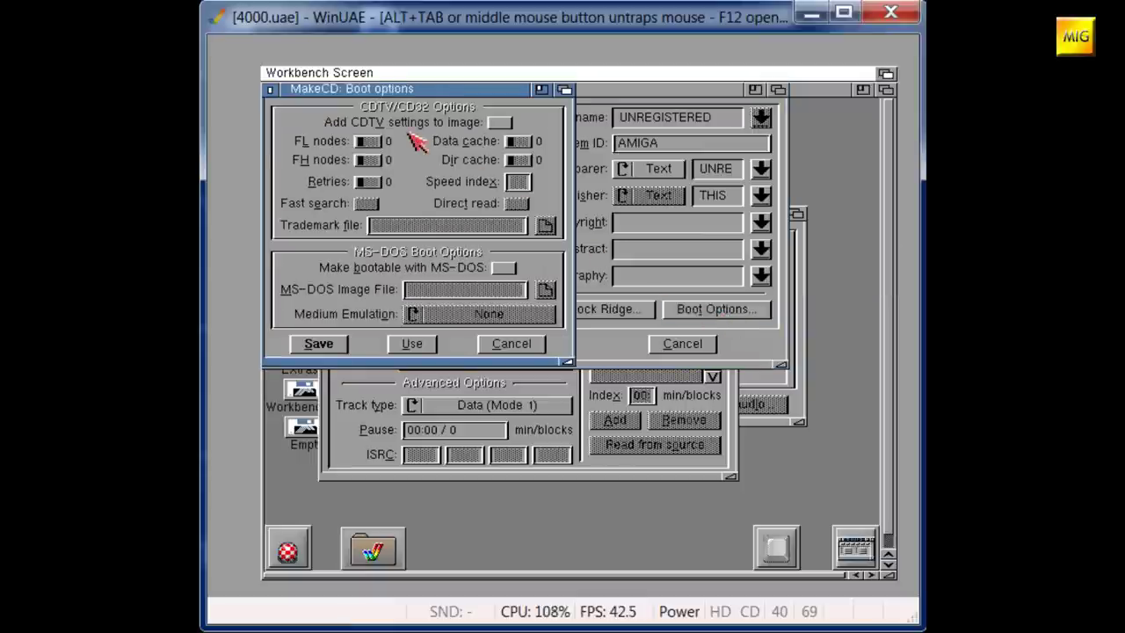
pyautogui.click(499, 123)
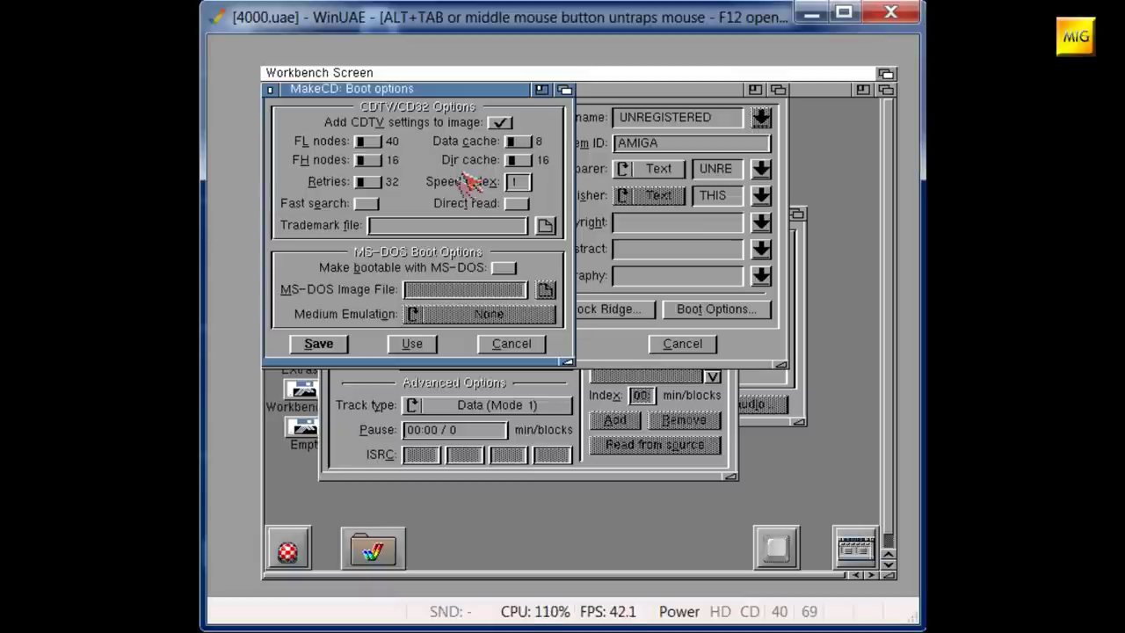
pyautogui.click(545, 226)
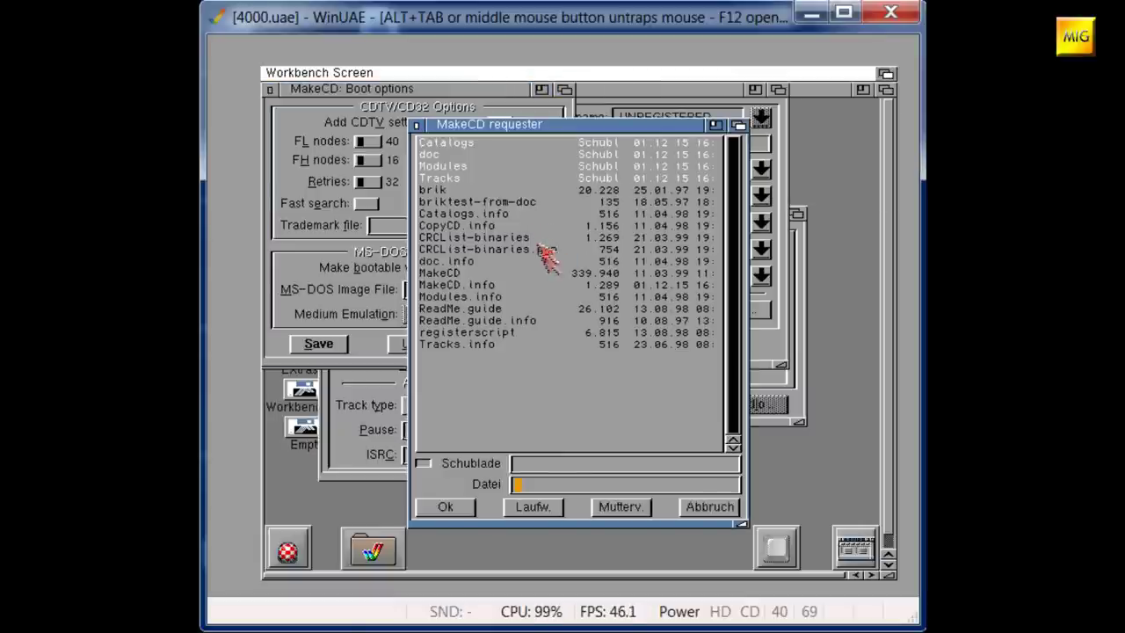
pyautogui.click(554, 514)
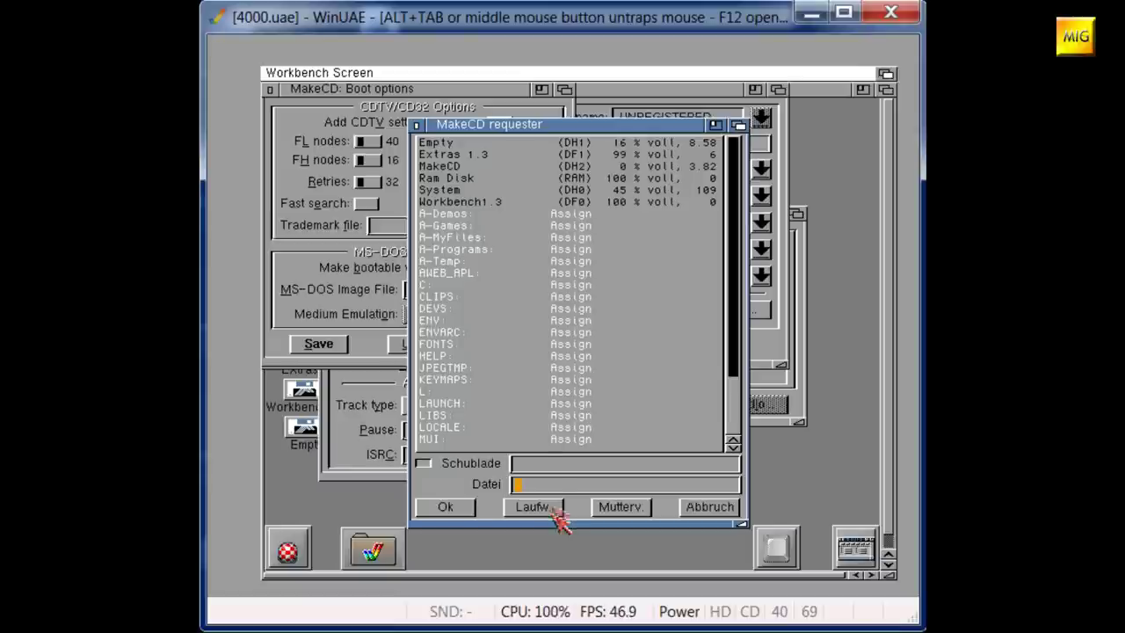
pyautogui.click(459, 167)
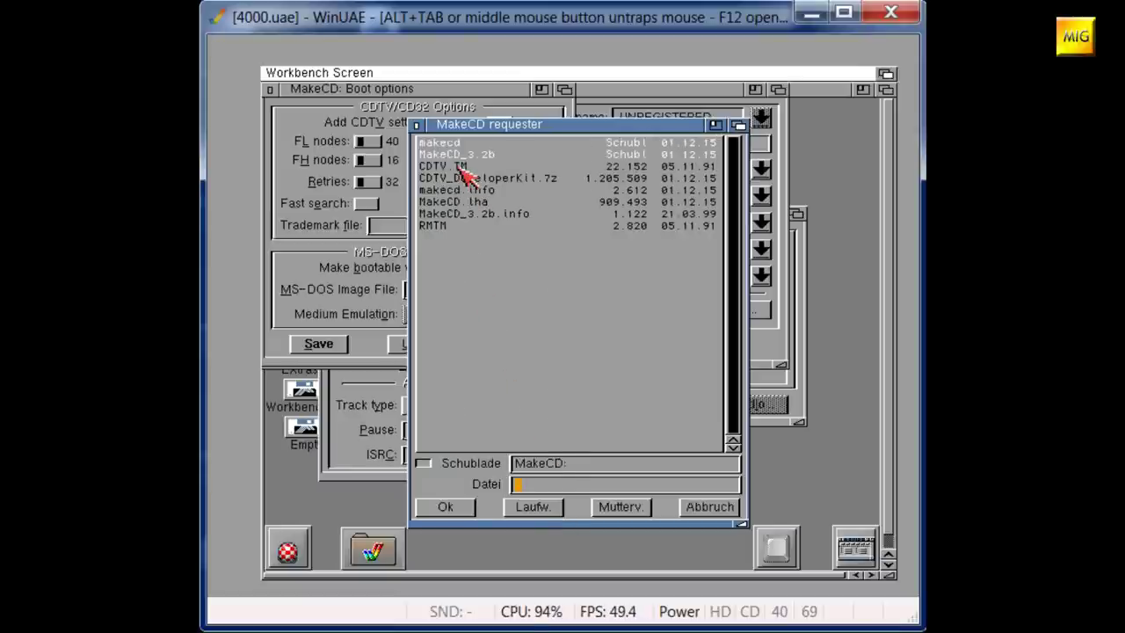
pyautogui.click(467, 169)
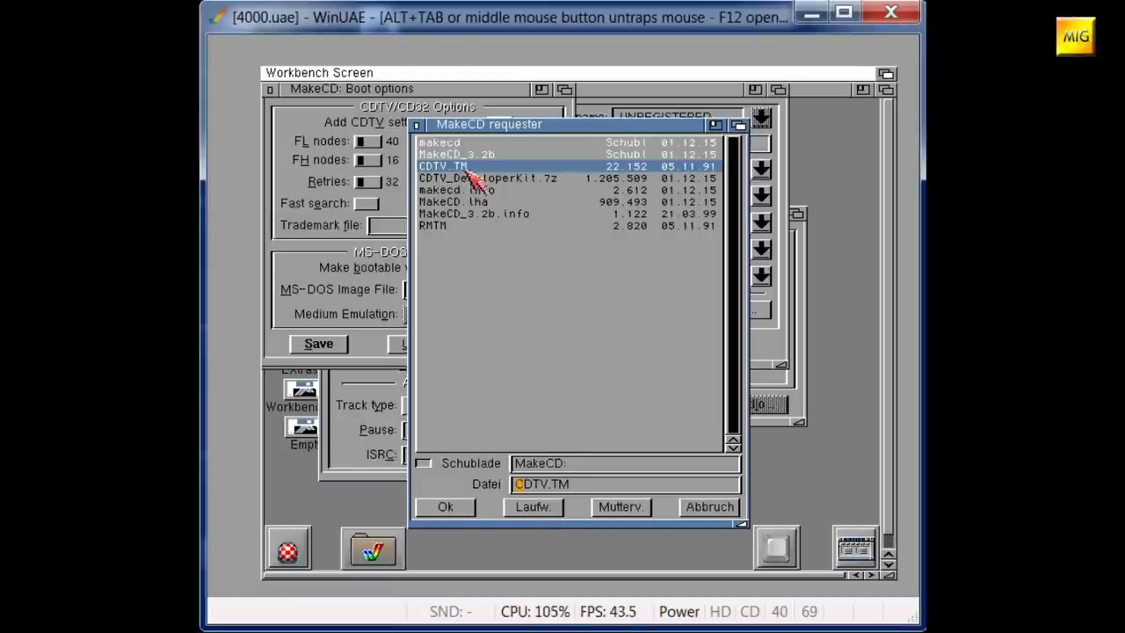
pyautogui.click(445, 507)
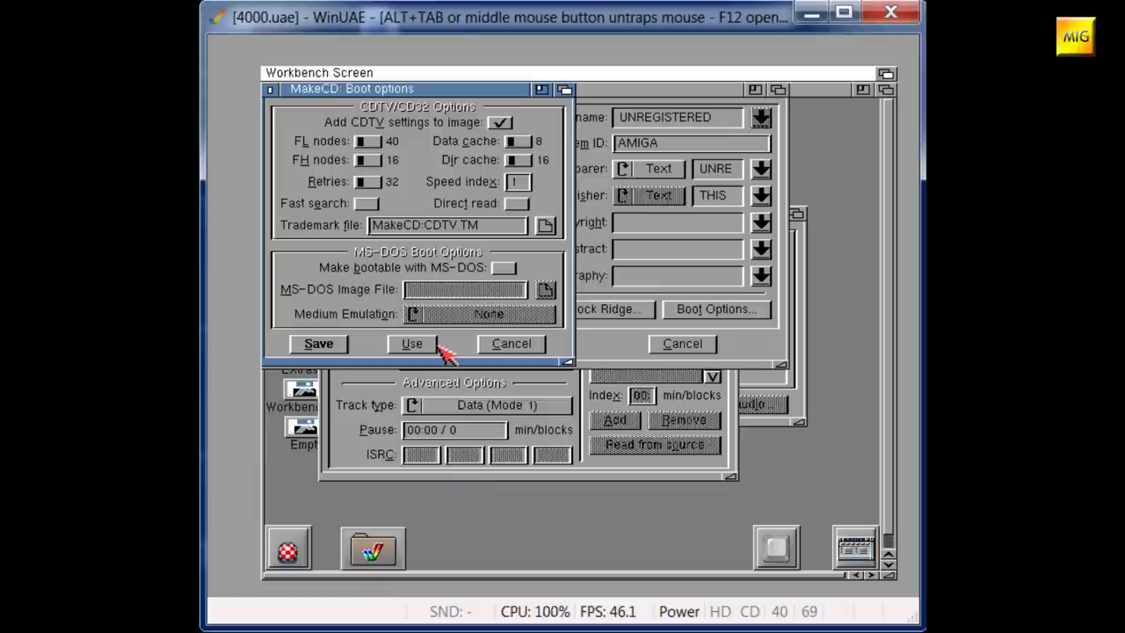
pyautogui.click(323, 345)
pyautogui.click(356, 343)
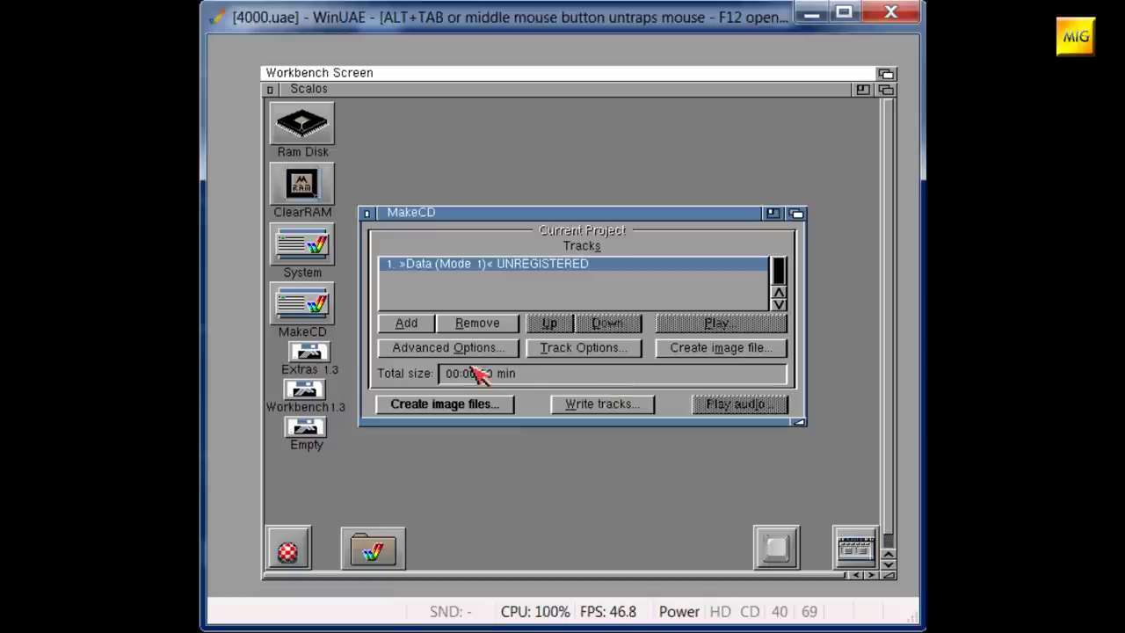
# Try to set the project's base directory to the MakeCD: drive in the advanced project options
pyautogui.click(455, 349)
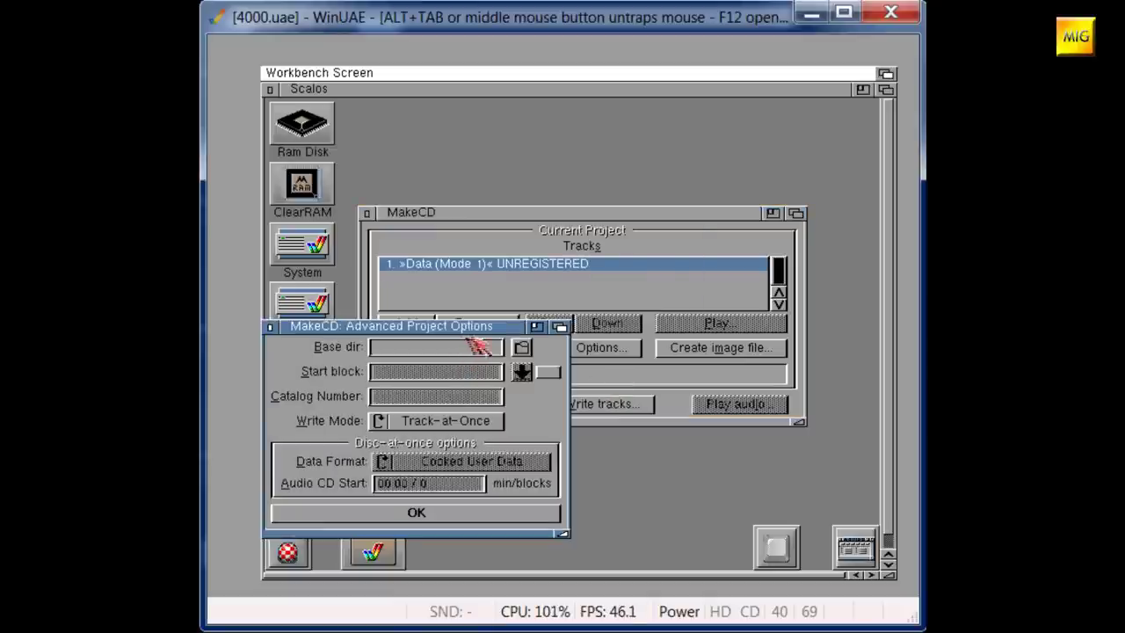
pyautogui.click(522, 349)
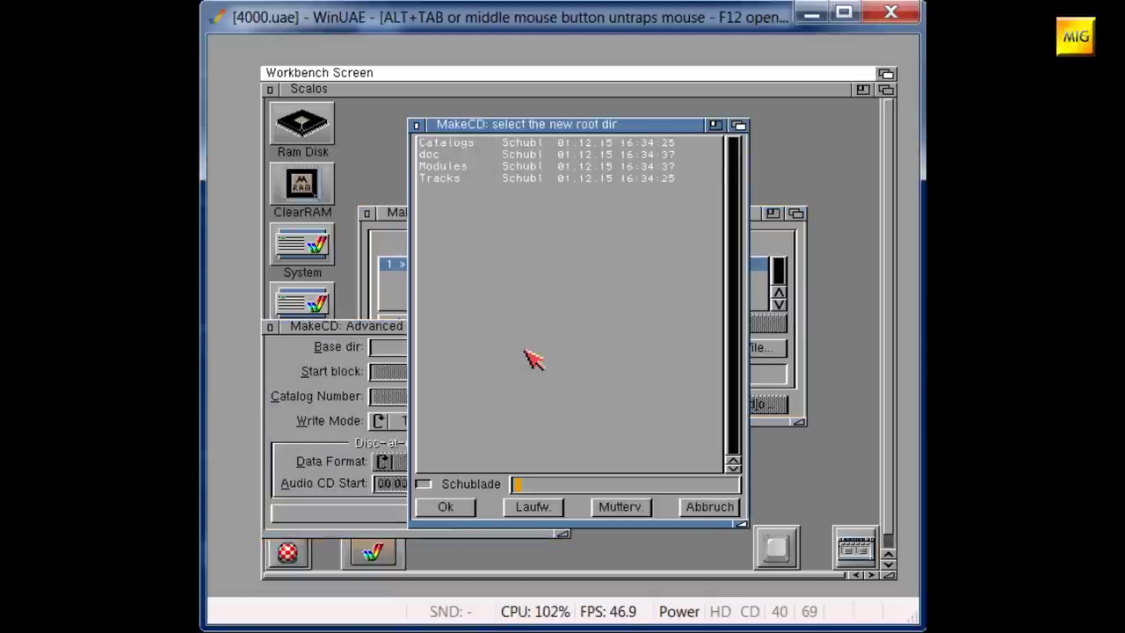
pyautogui.click(541, 510)
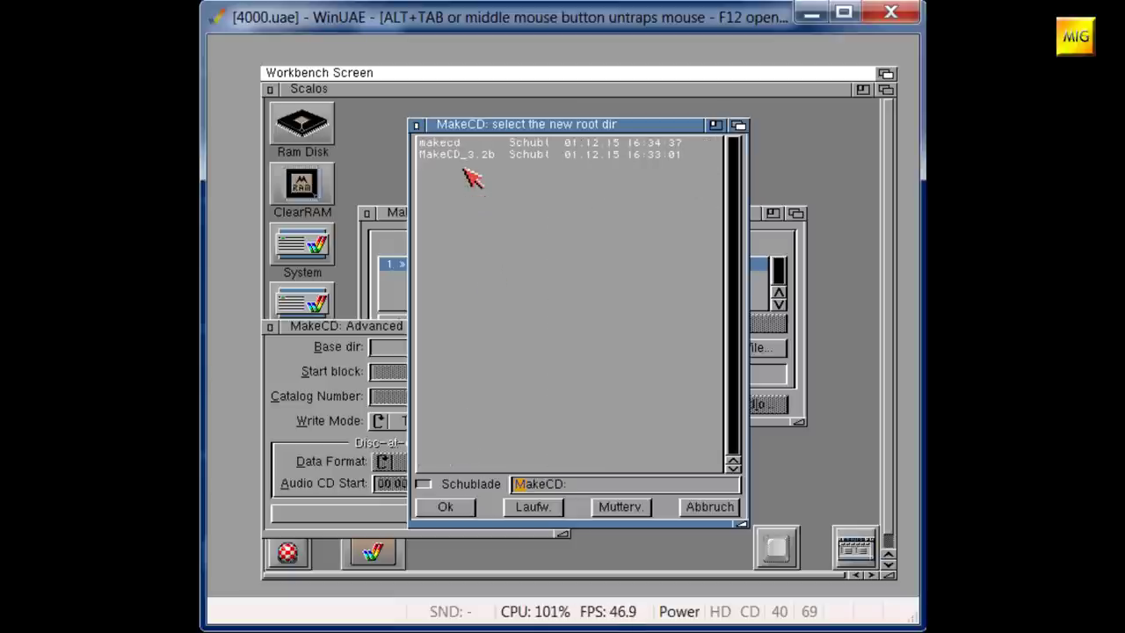
pyautogui.click(467, 517)
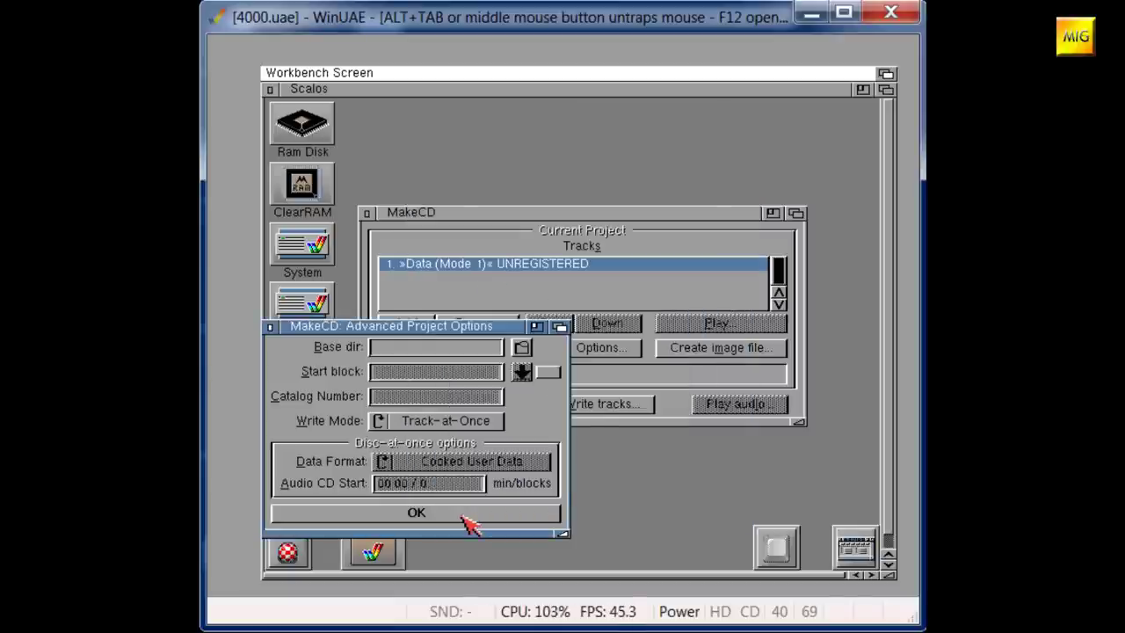
pyautogui.click(494, 515)
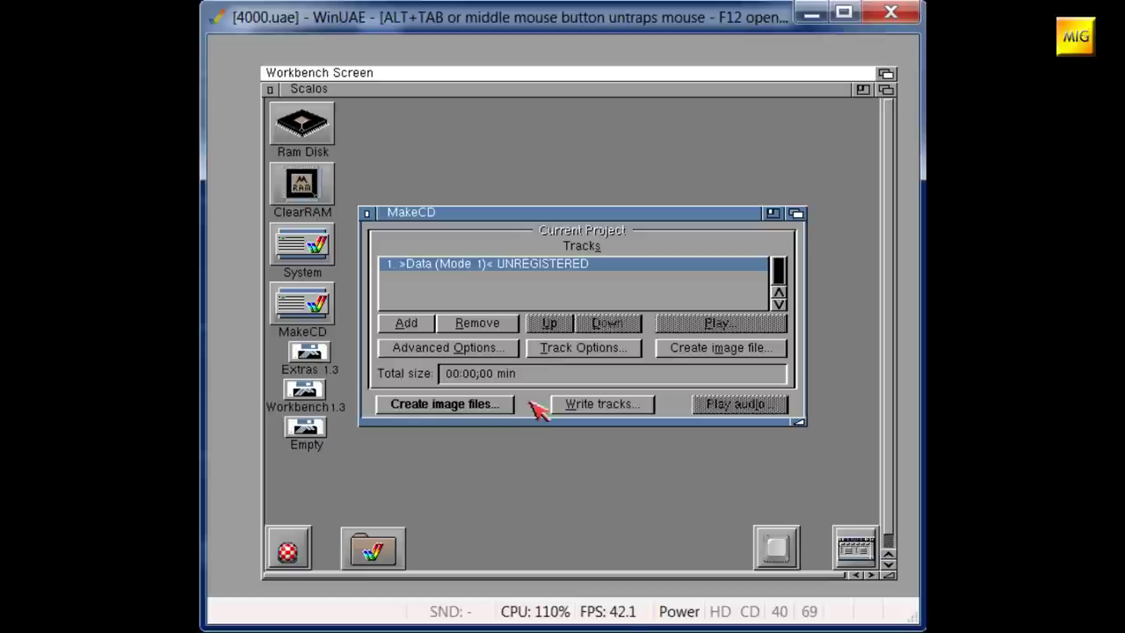
# Create the project's image files, treating the target disc as an empty CD-R
pyautogui.click(503, 412)
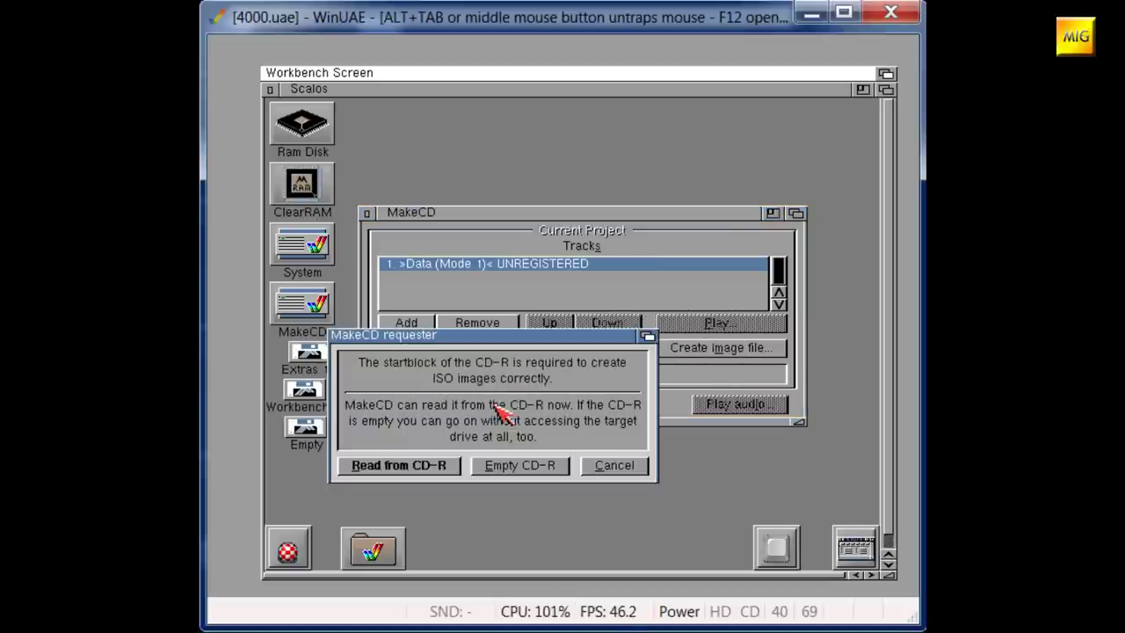
pyautogui.click(524, 466)
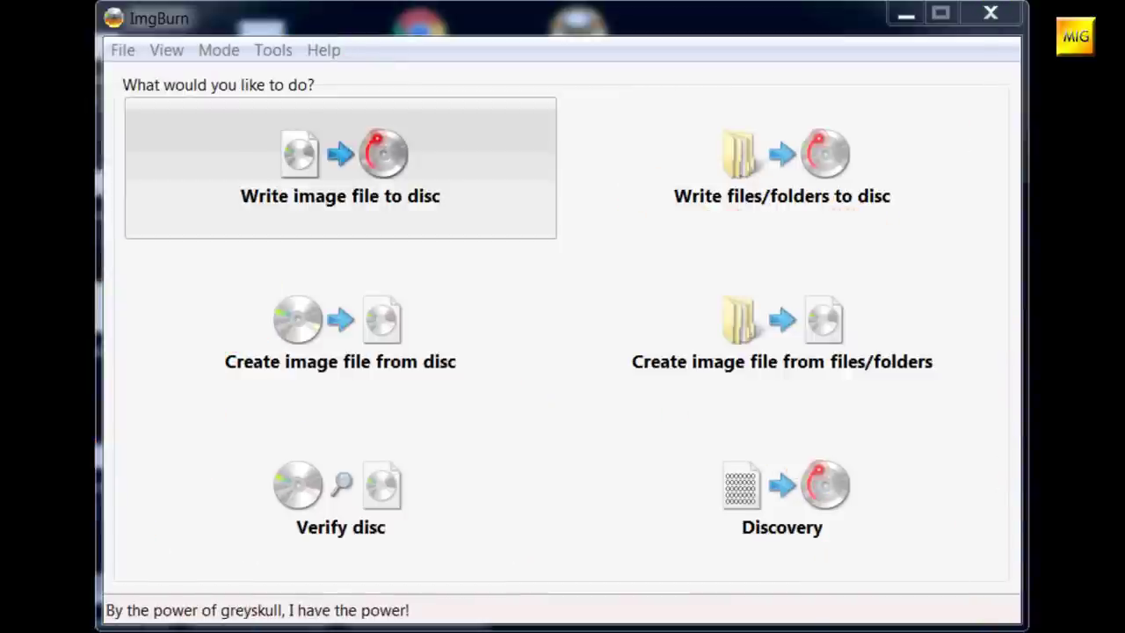
# Switch to ImgBurn and write the image file UNREGISTERED.raw from the MakeCD folder to the blank CD-R
pyautogui.click(340, 167)
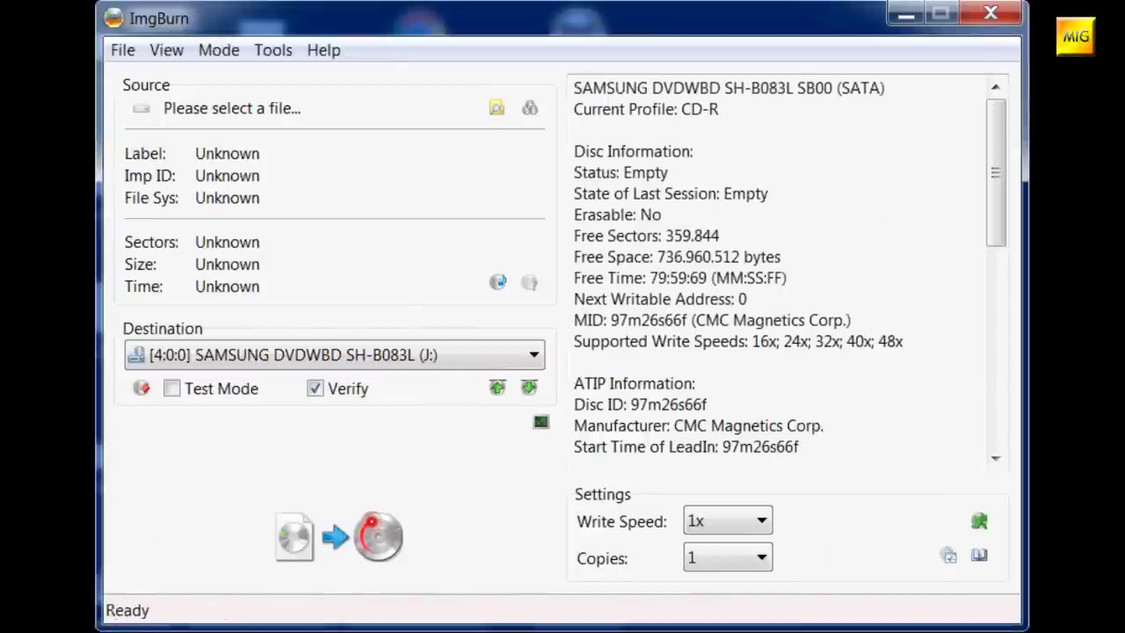
pyautogui.click(497, 107)
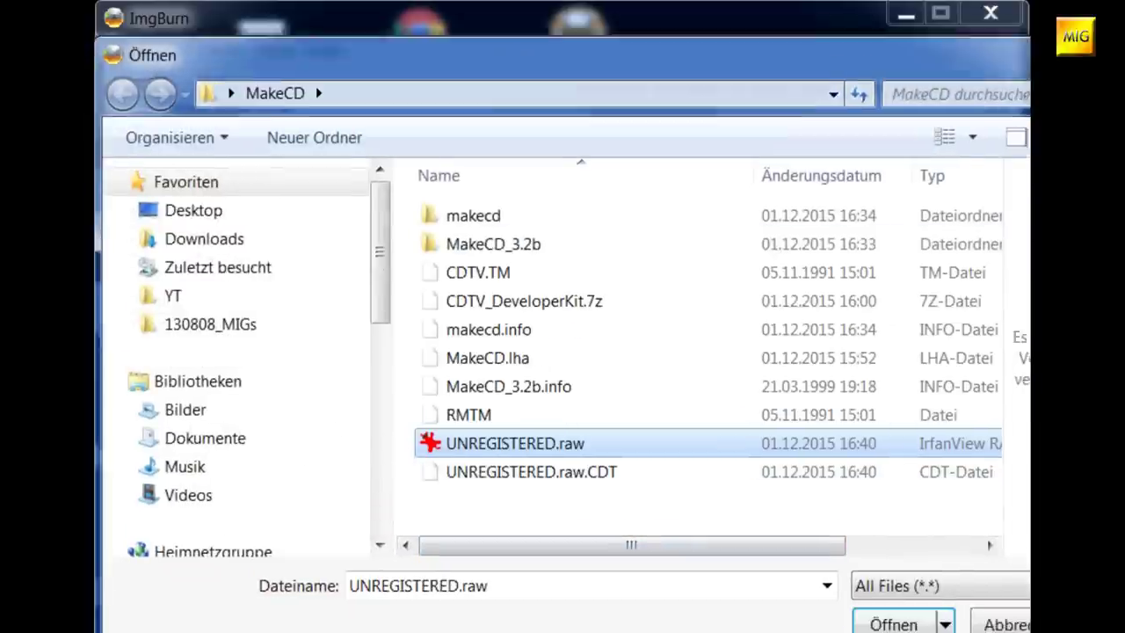
pyautogui.press('Return')
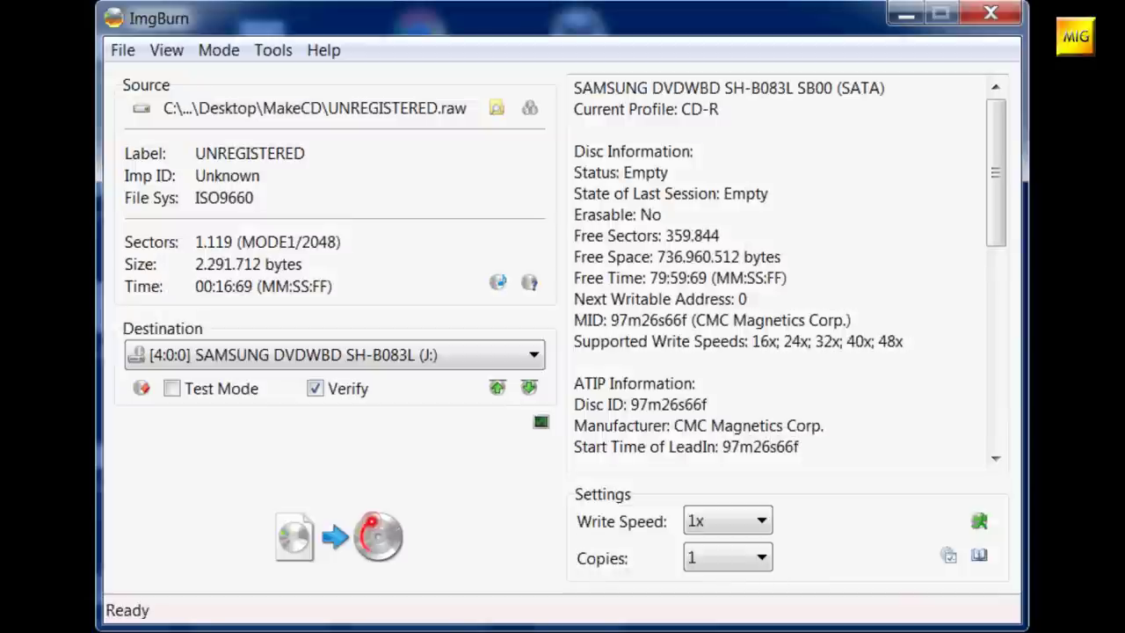
pyautogui.click(339, 536)
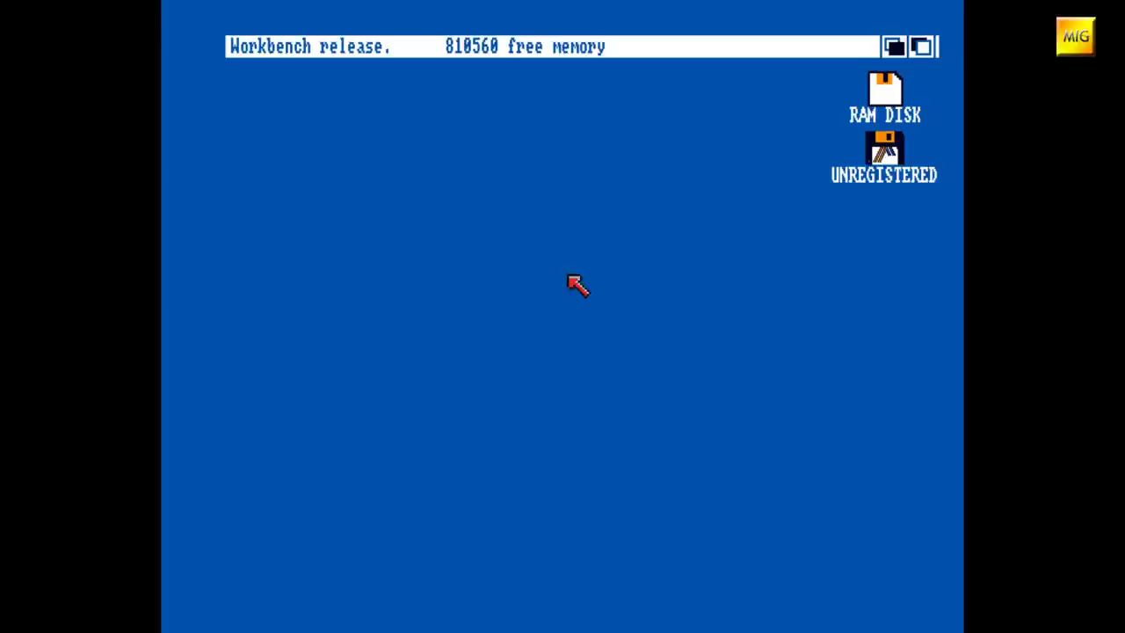
# Open the UNREGISTERED disc on the Workbench, inspect the contents of its BasicDemos drawer and close the drawer
pyautogui.doubleClick(885, 151)
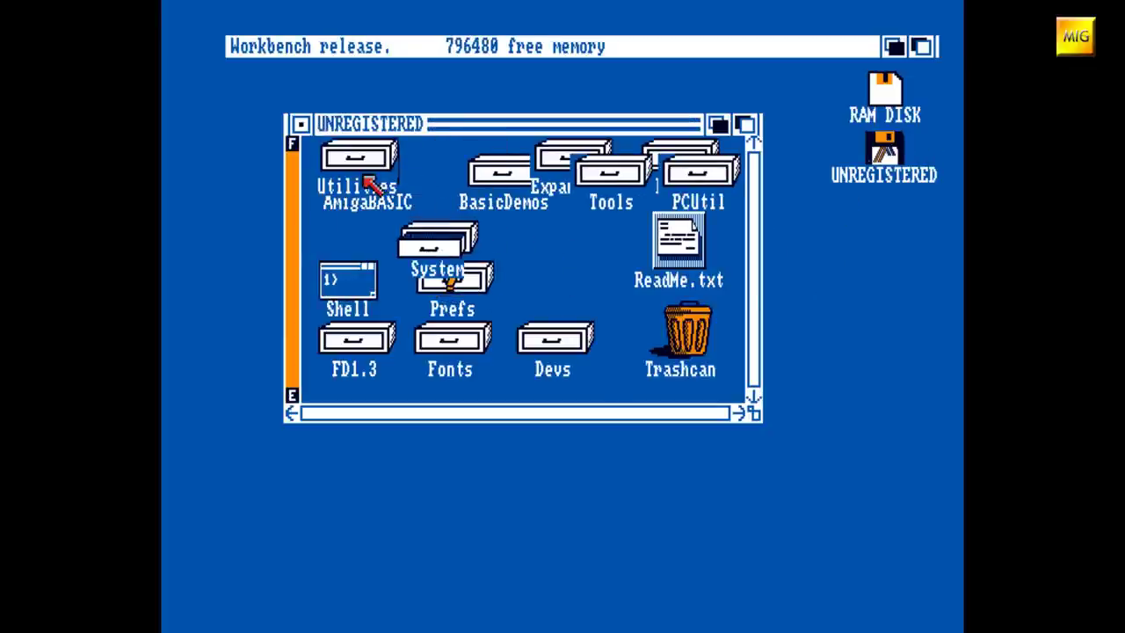
pyautogui.doubleClick(451, 176)
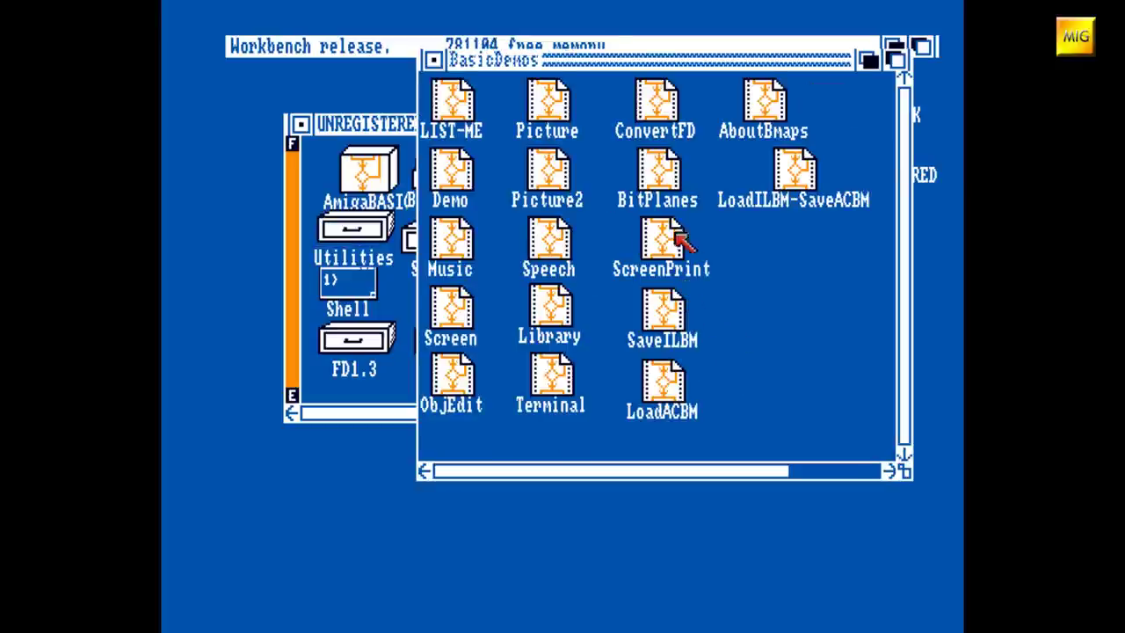
pyautogui.click(866, 475)
pyautogui.moveTo(743, 472); pyautogui.dragTo(648, 469)
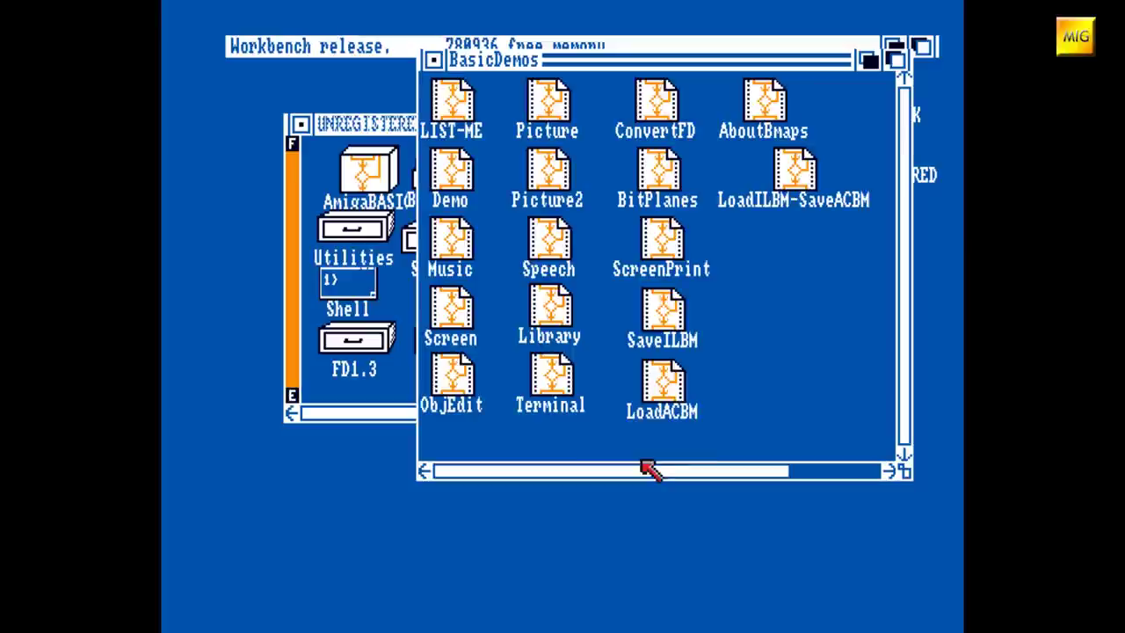
pyautogui.click(432, 61)
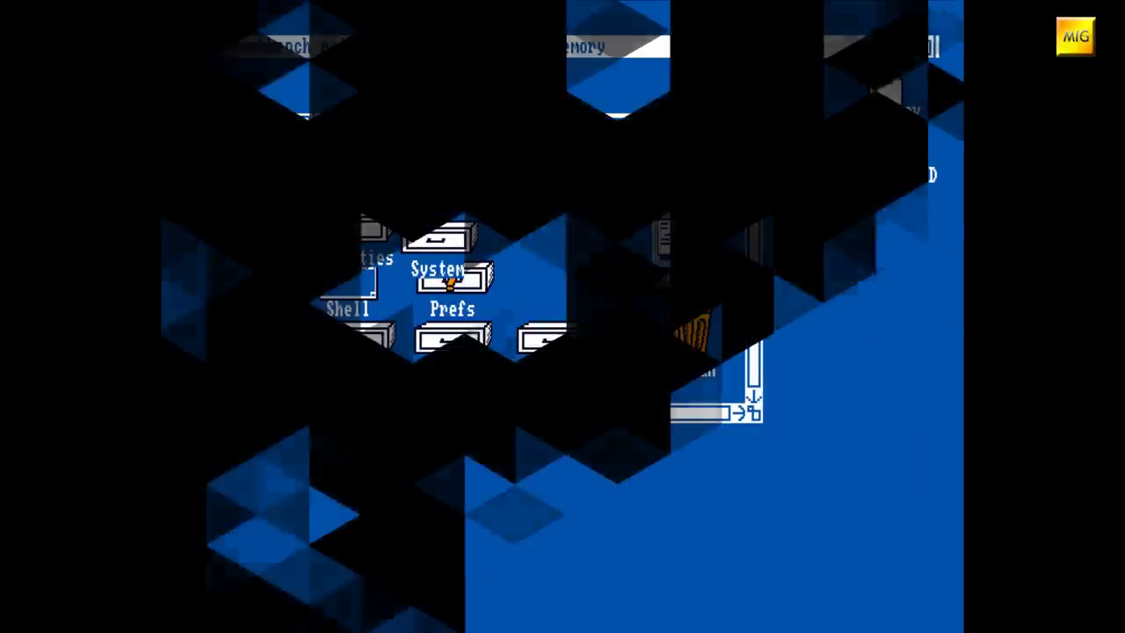